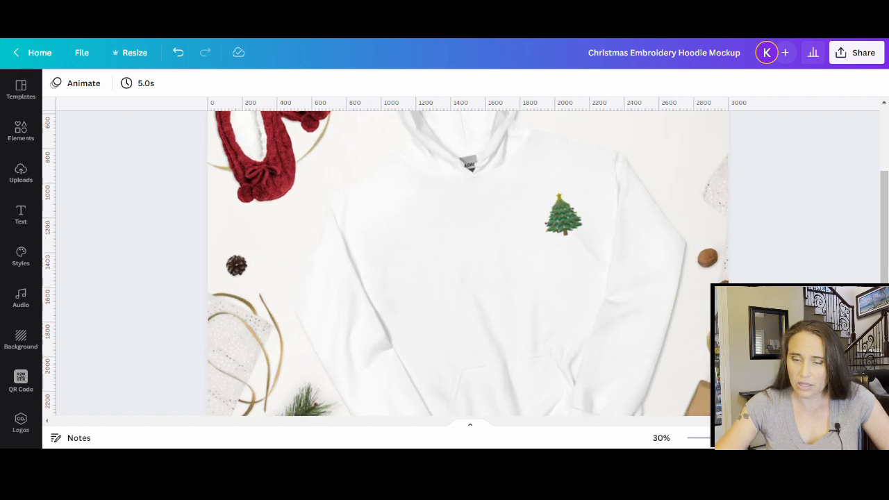
pyautogui.scroll(4, 465, 264)
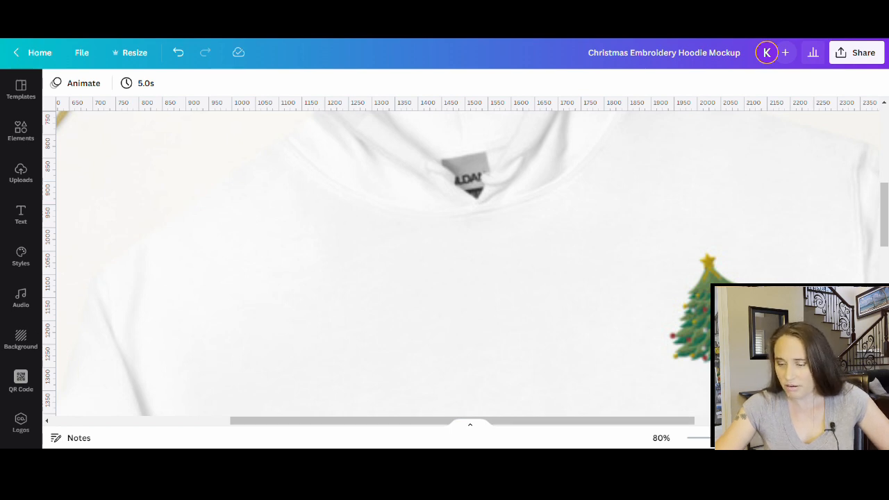
pyautogui.moveTo(726, 438); pyautogui.dragTo(701, 438)
pyautogui.scroll(-2, 468, 264)
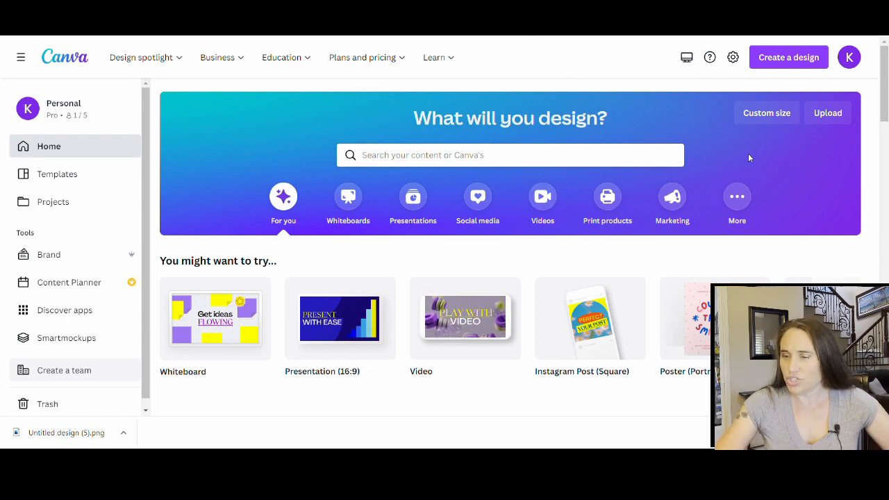
# Create a new custom-size design of 3000 × 3000 px and clear the templates away from the workspace
pyautogui.click(774, 63)
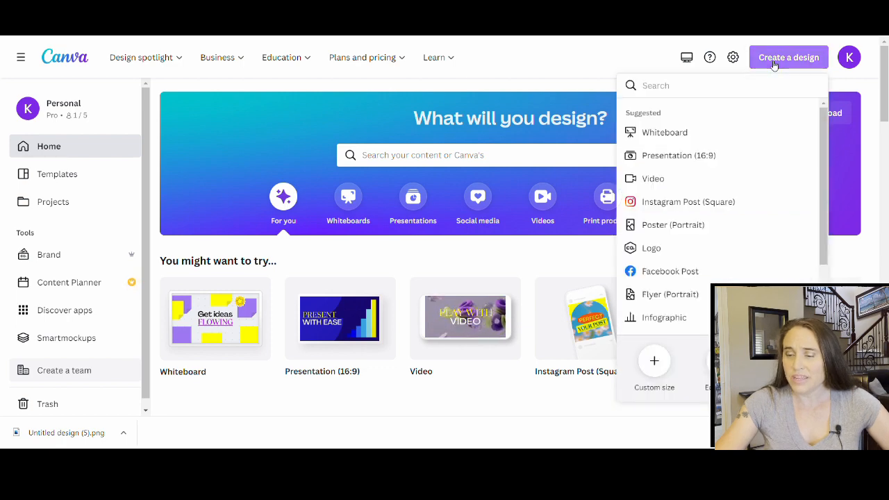
pyautogui.click(653, 363)
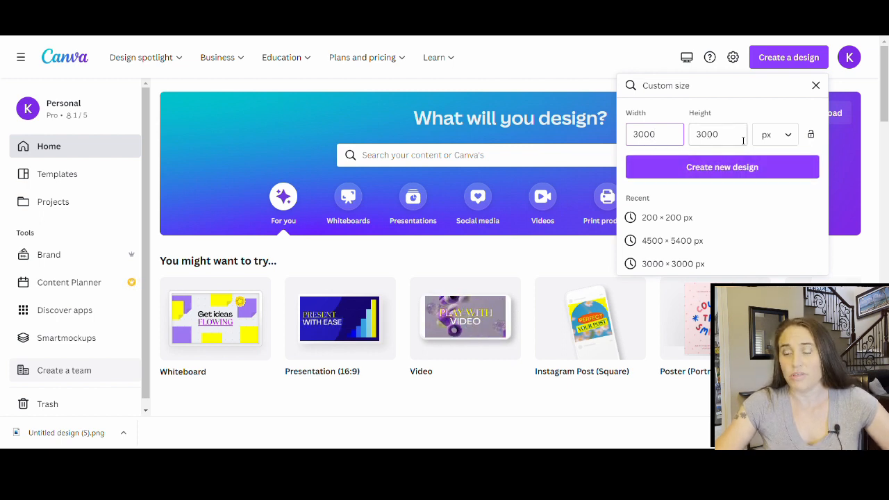
pyautogui.click(726, 174)
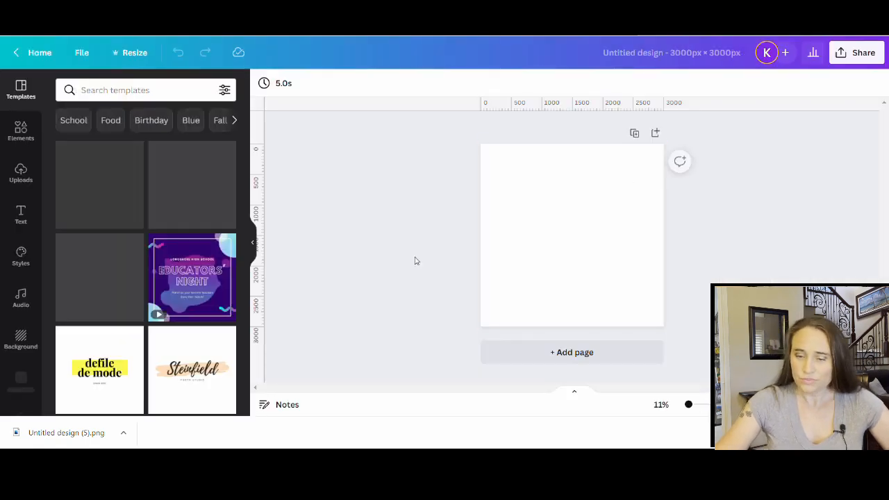
pyautogui.click(251, 242)
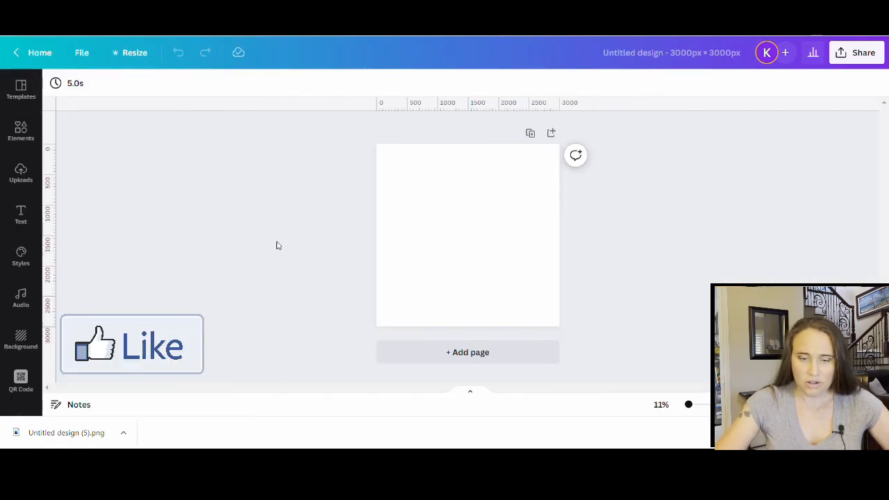
# Fill the blank page's background with black
pyautogui.click(432, 247)
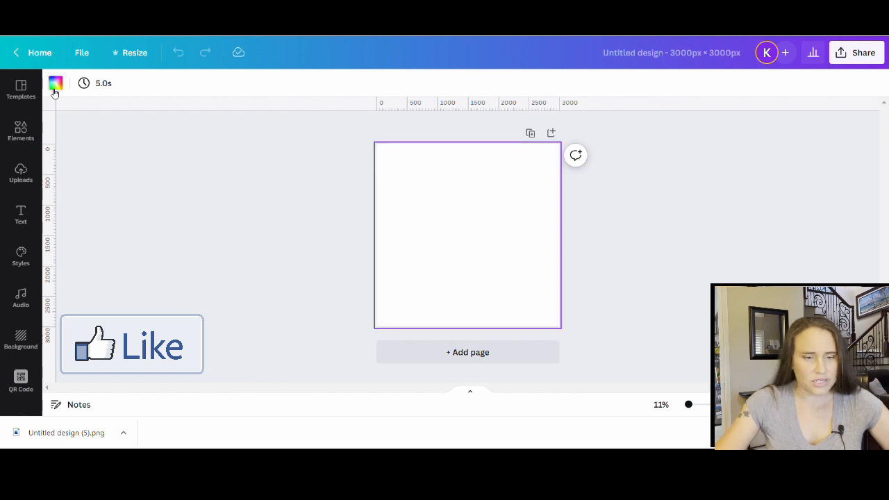
pyautogui.click(55, 85)
pyautogui.click(68, 272)
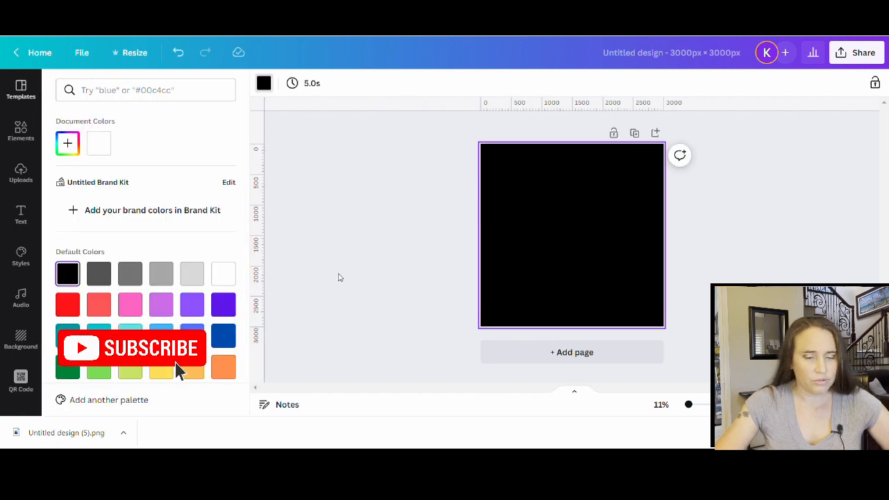
pyautogui.click(472, 246)
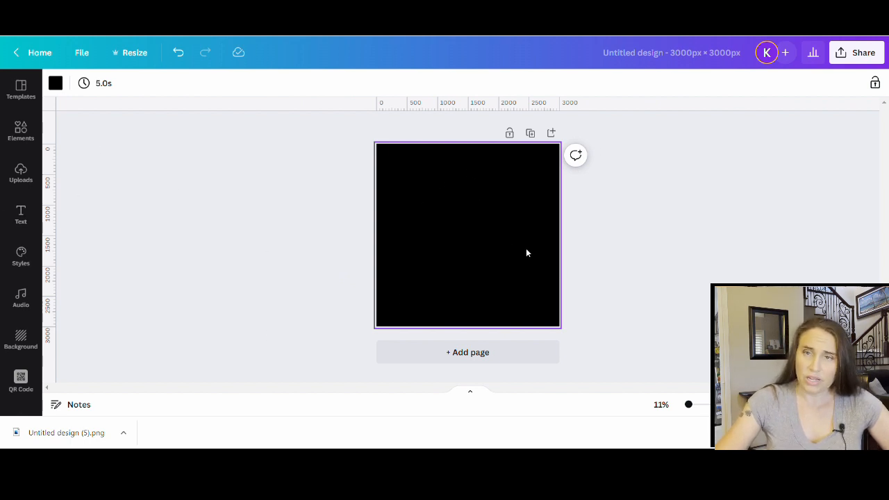
# Search the elements library for "christmas tree" and limit the results to graphics
pyautogui.click(20, 133)
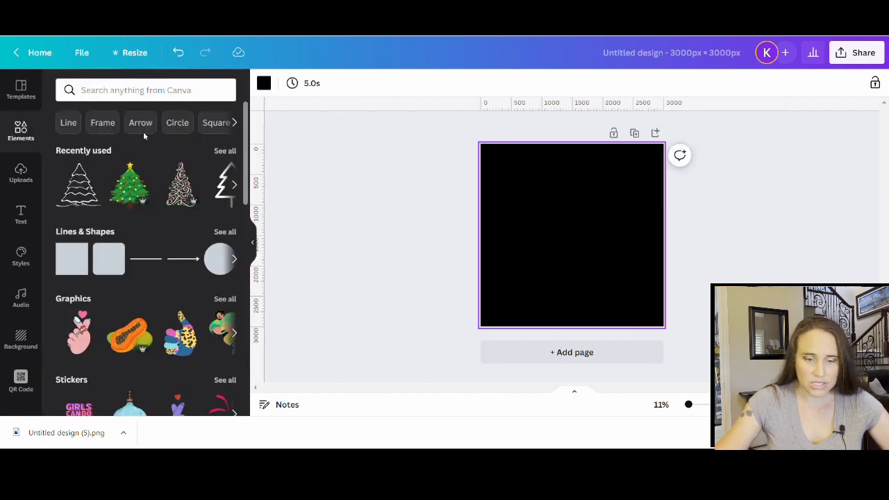
pyautogui.click(128, 92)
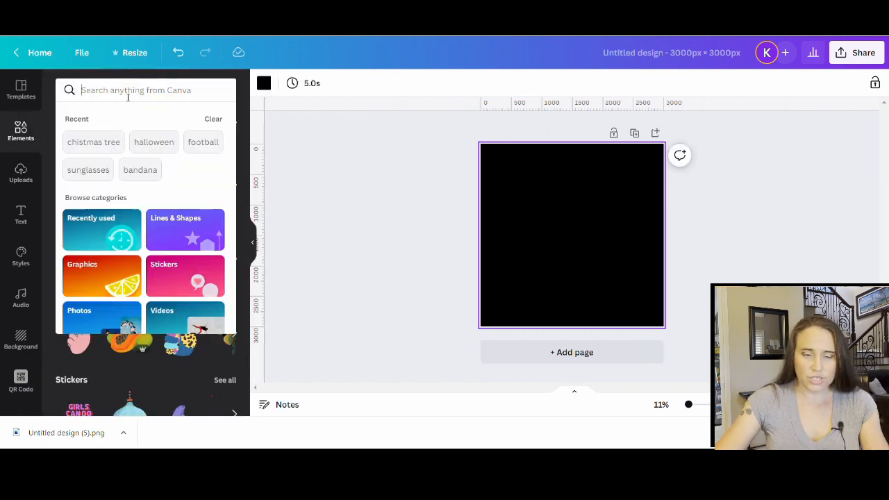
pyautogui.write('c')
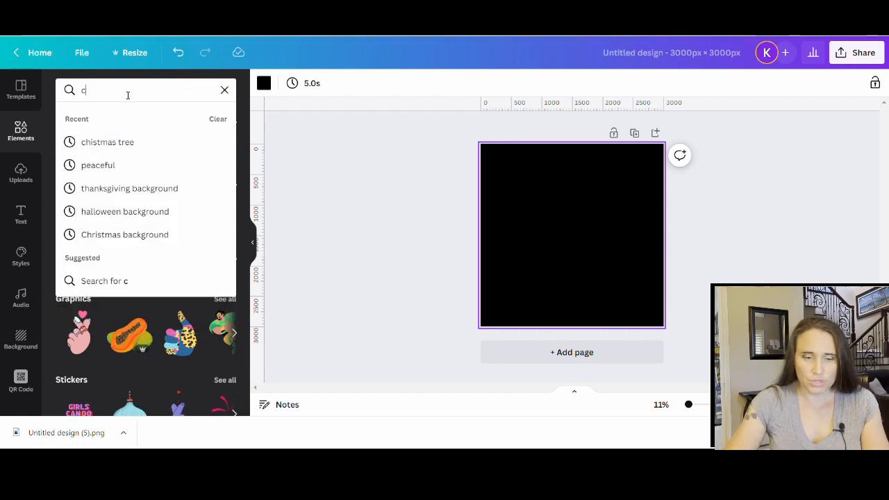
pyautogui.write('hristmas')
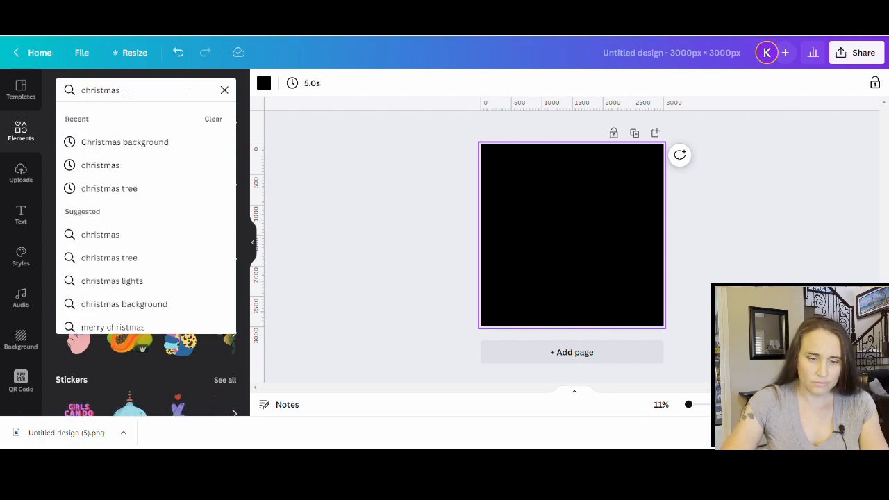
pyautogui.write(' tree')
pyautogui.press('Return')
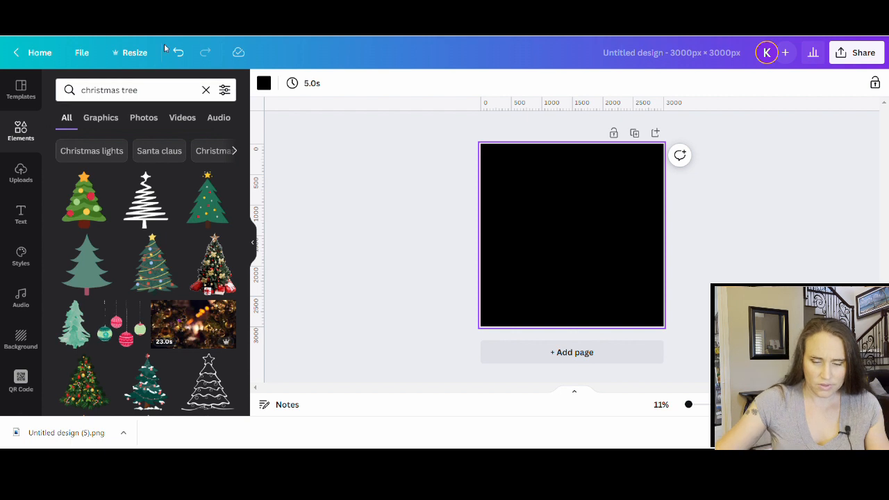
pyautogui.click(115, 119)
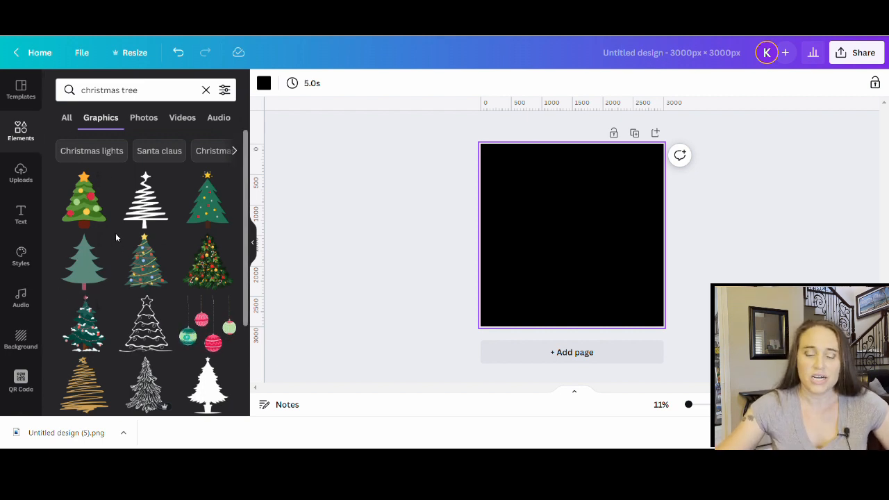
# Add the zigzag line Christmas tree graphic to the page and colour it white
pyautogui.click(146, 208)
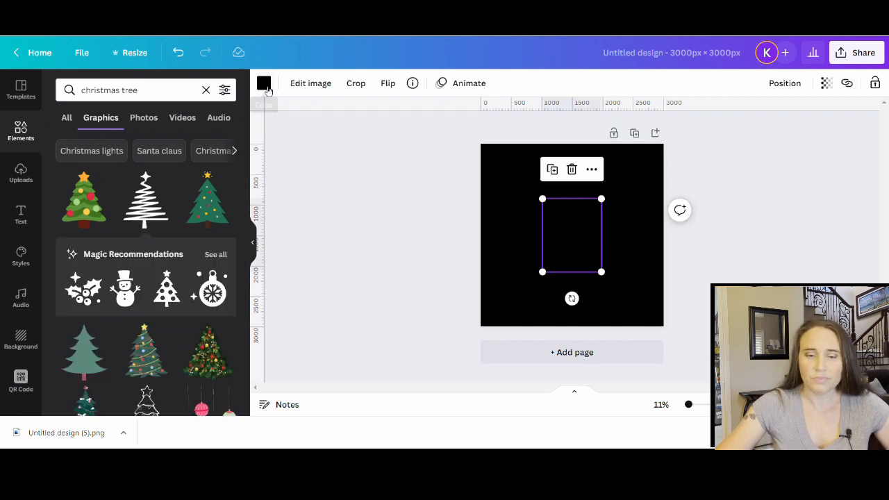
pyautogui.click(264, 82)
pyautogui.click(221, 275)
pyautogui.click(542, 254)
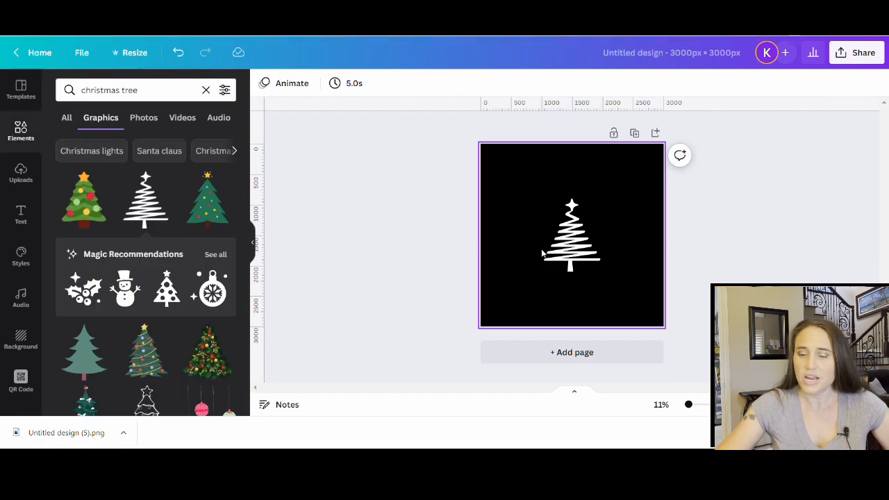
# Enlarge the white zigzag tree to nearly fill the page height, and remove it from the design
pyautogui.click(542, 254)
pyautogui.moveTo(544, 272); pyautogui.dragTo(513, 307)
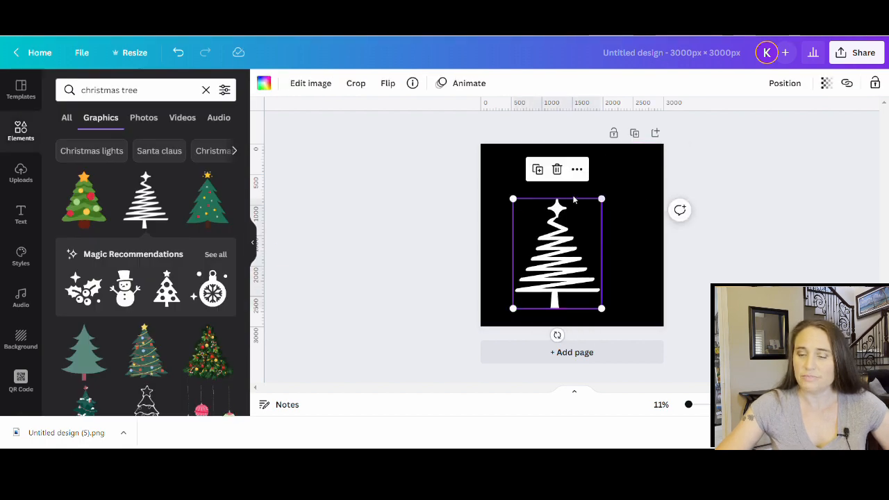
pyautogui.moveTo(602, 200); pyautogui.dragTo(658, 164)
pyautogui.click(407, 298)
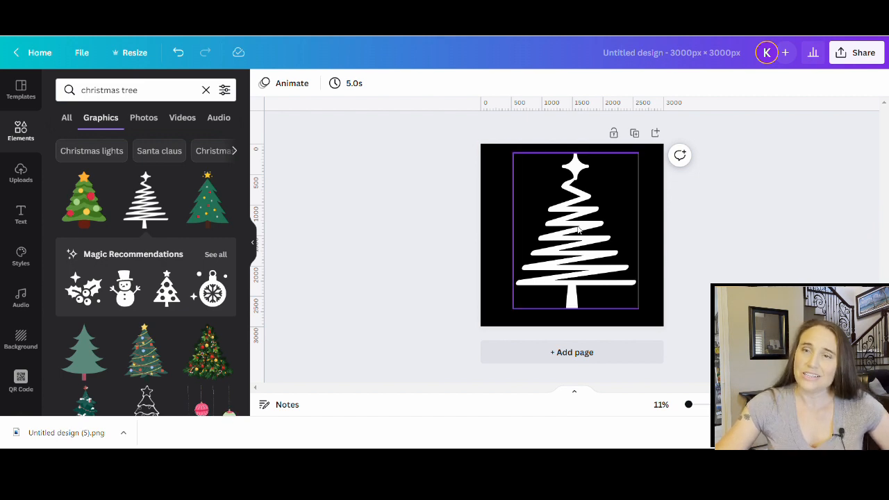
pyautogui.moveTo(559, 233); pyautogui.dragTo(164, 203)
# Add the green Christmas tree graphic with a yellow star and red, white and yellow ornaments to the page
pyautogui.scroll(-3, 128, 208)
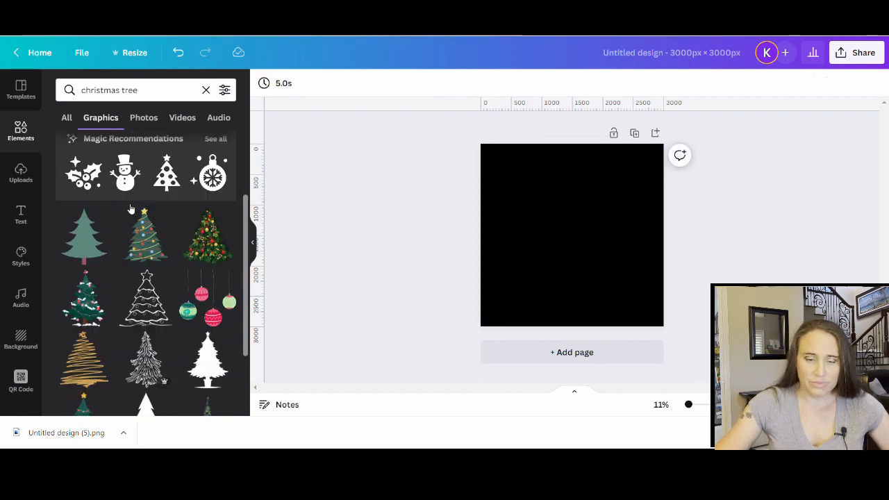
pyautogui.scroll(-6, 129, 209)
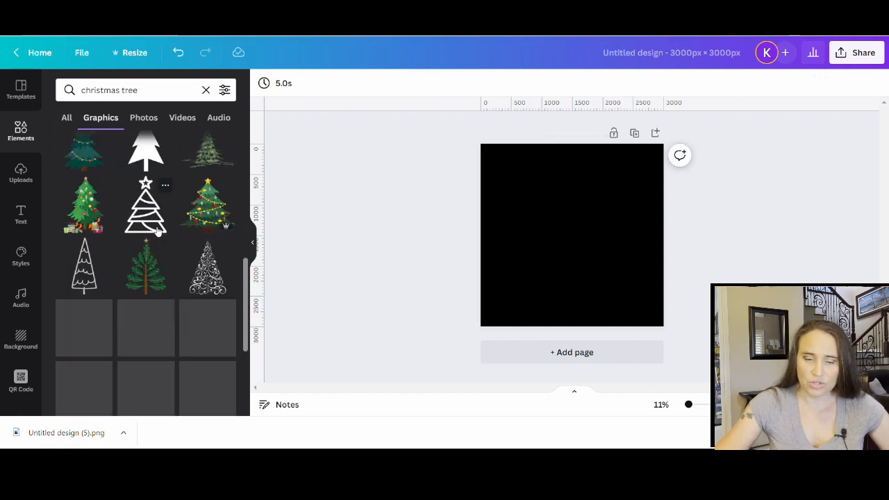
pyautogui.scroll(-3, 170, 239)
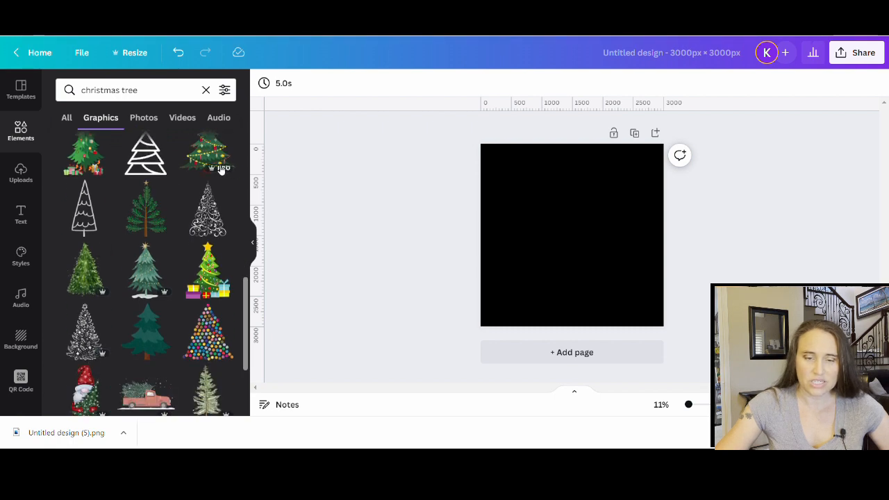
pyautogui.scroll(-6, 164, 189)
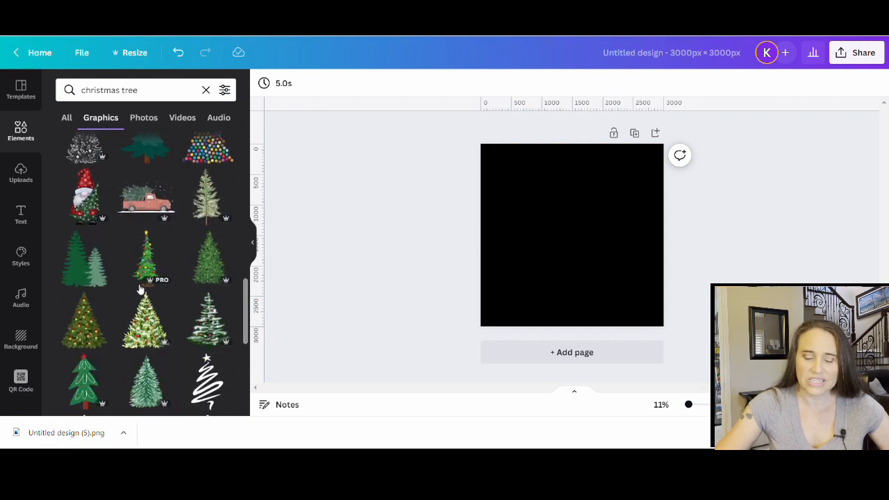
pyautogui.scroll(-8, 126, 271)
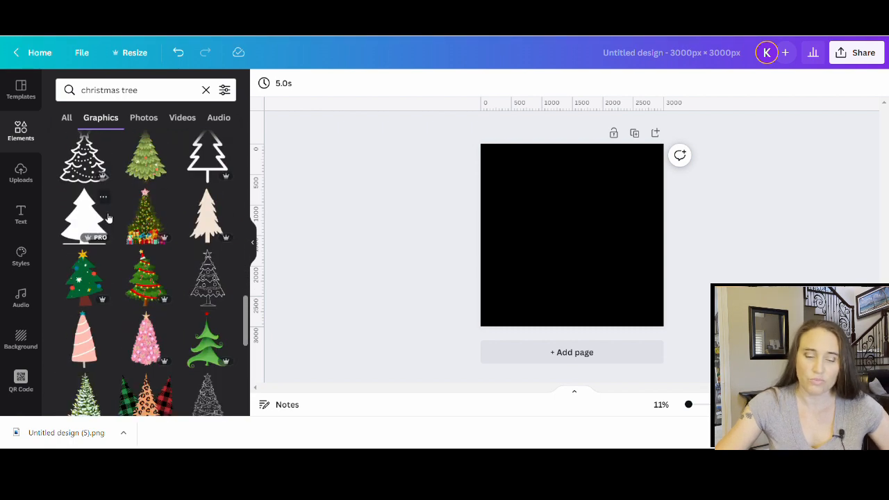
pyautogui.scroll(-3, 125, 264)
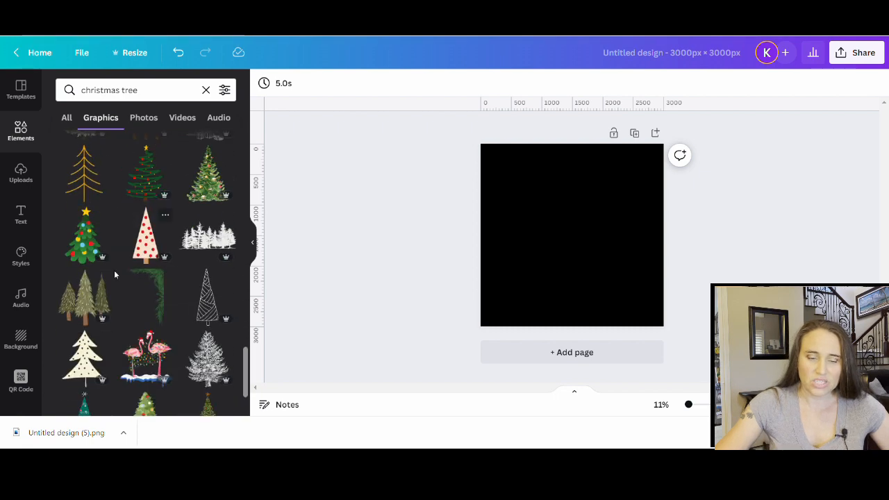
pyautogui.scroll(-8, 129, 299)
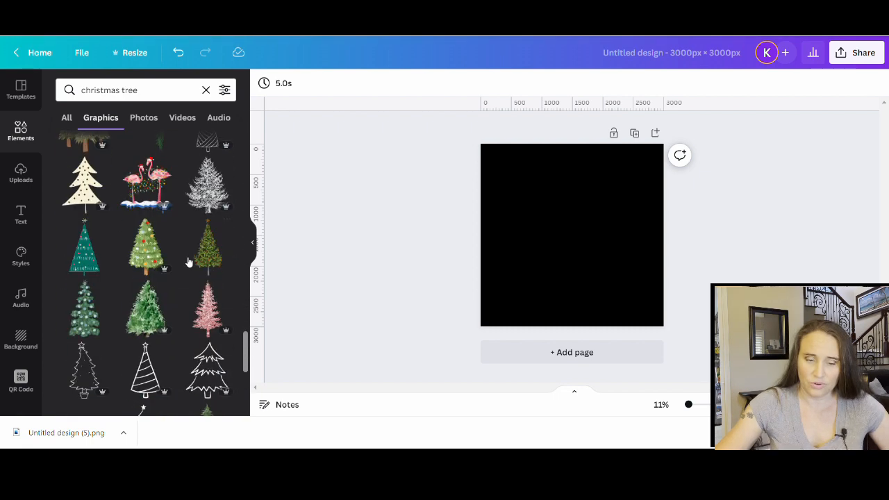
pyautogui.scroll(-4, 167, 230)
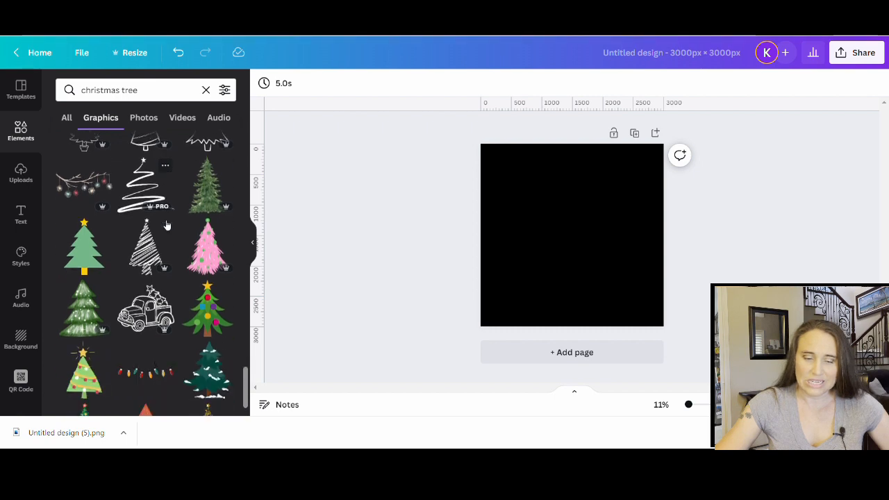
pyautogui.scroll(-4, 173, 243)
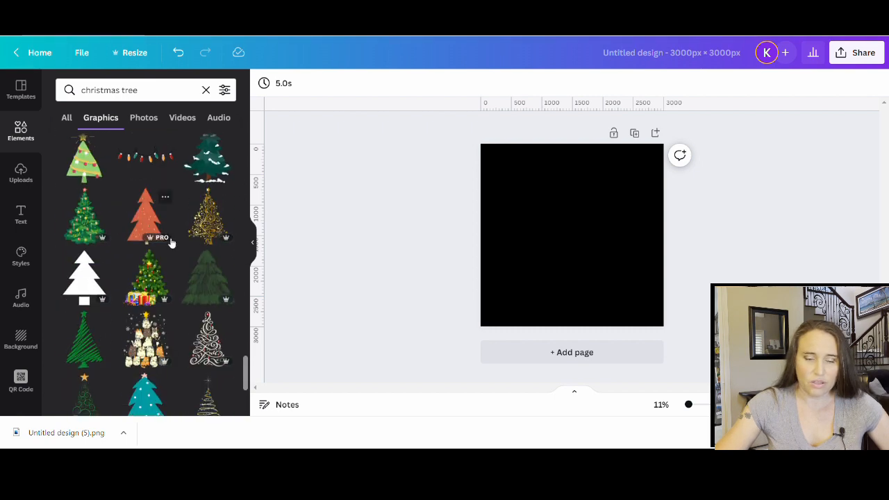
pyautogui.scroll(-6, 177, 284)
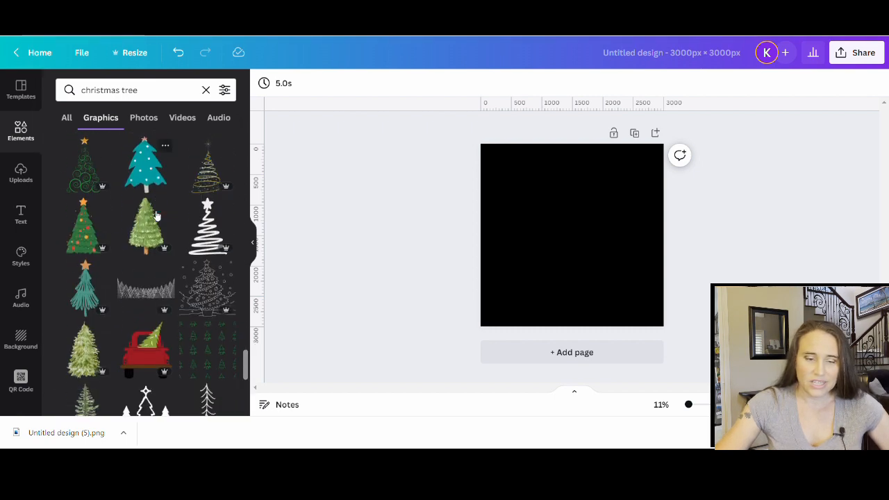
pyautogui.scroll(-3, 177, 281)
pyautogui.scroll(-5, 173, 274)
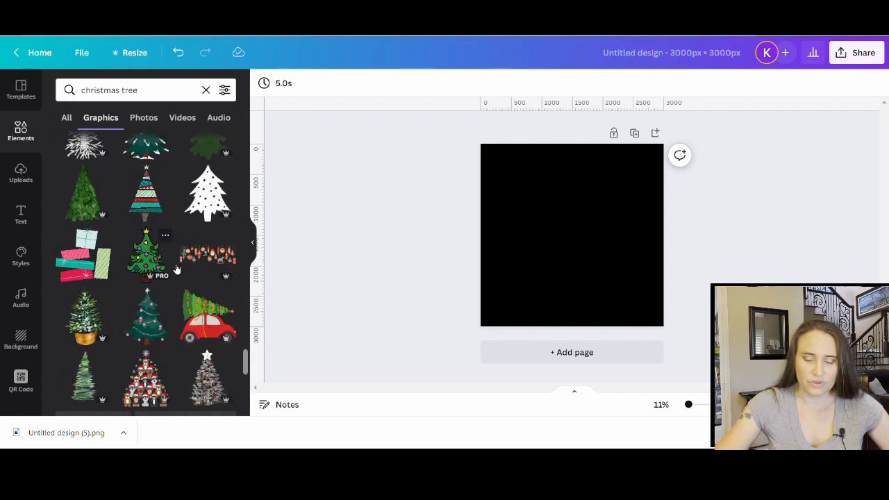
pyautogui.scroll(-2, 200, 306)
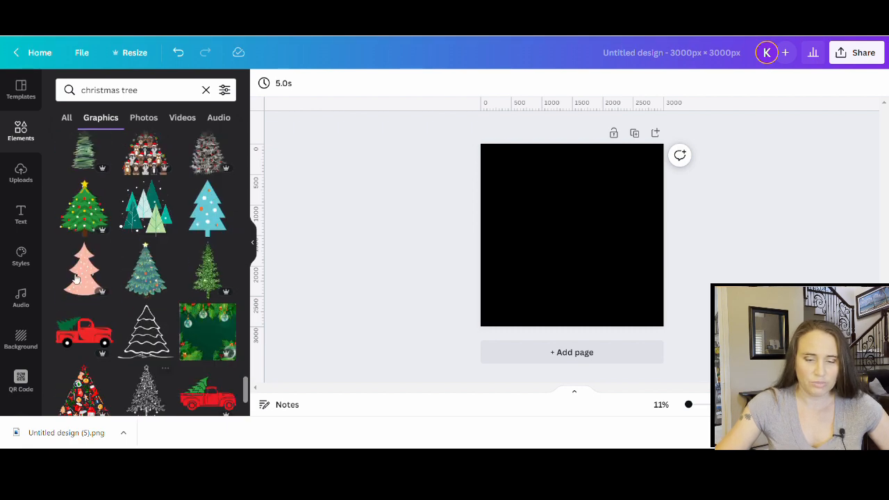
pyautogui.click(83, 219)
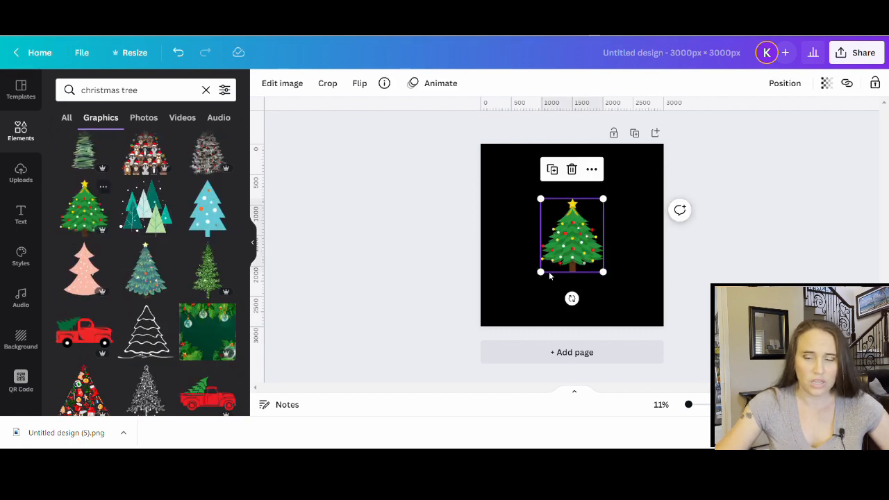
# Enlarge the decorated green tree to nearly fill the black page and centre it there
pyautogui.moveTo(541, 200); pyautogui.dragTo(509, 162)
pyautogui.moveTo(612, 278); pyautogui.dragTo(646, 327)
pyautogui.moveTo(566, 267); pyautogui.dragTo(556, 255)
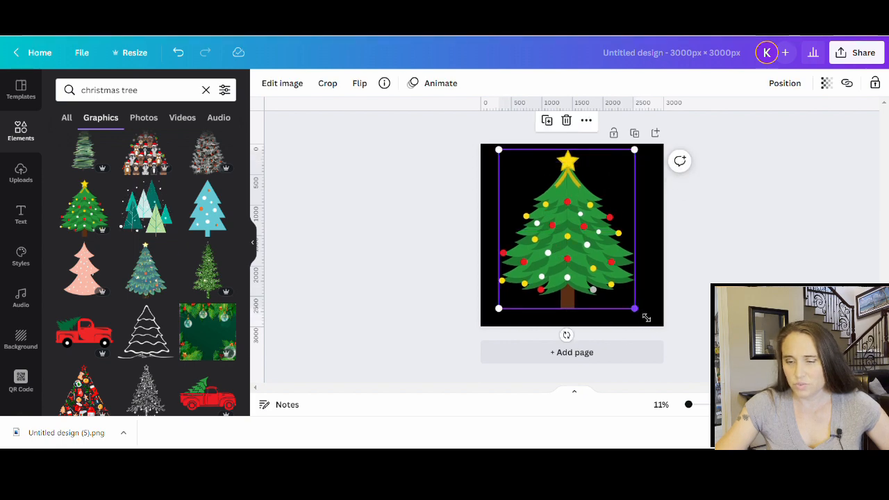
pyautogui.moveTo(646, 318); pyautogui.dragTo(659, 326)
pyautogui.moveTo(598, 279); pyautogui.dragTo(577, 258)
pyautogui.click(767, 269)
pyautogui.click(583, 258)
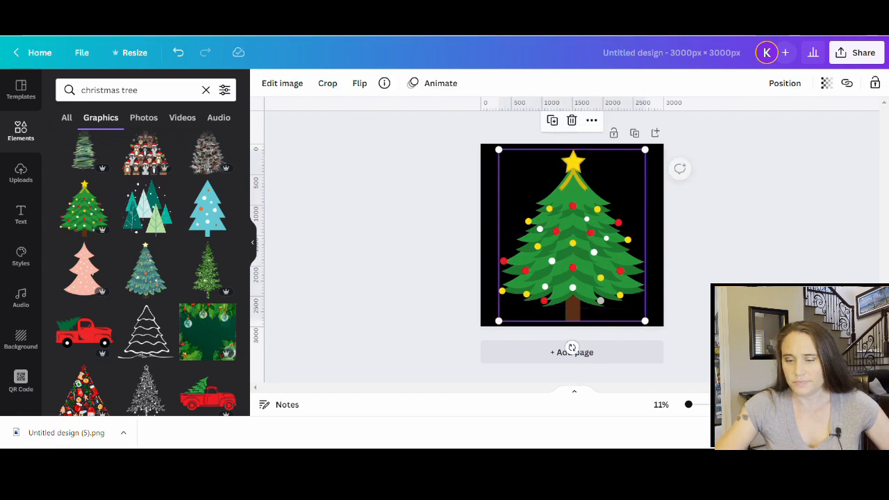
pyautogui.click(762, 274)
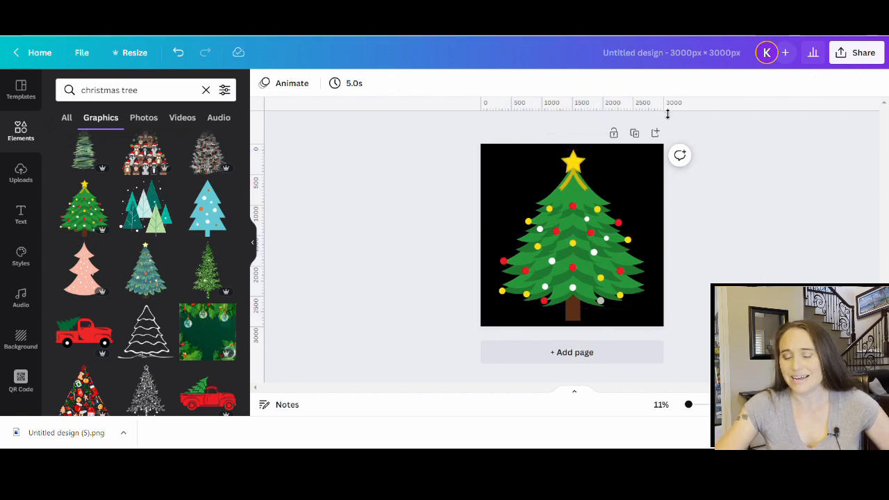
# Rename the design as "christmas tree embroidery"
pyautogui.click(694, 52)
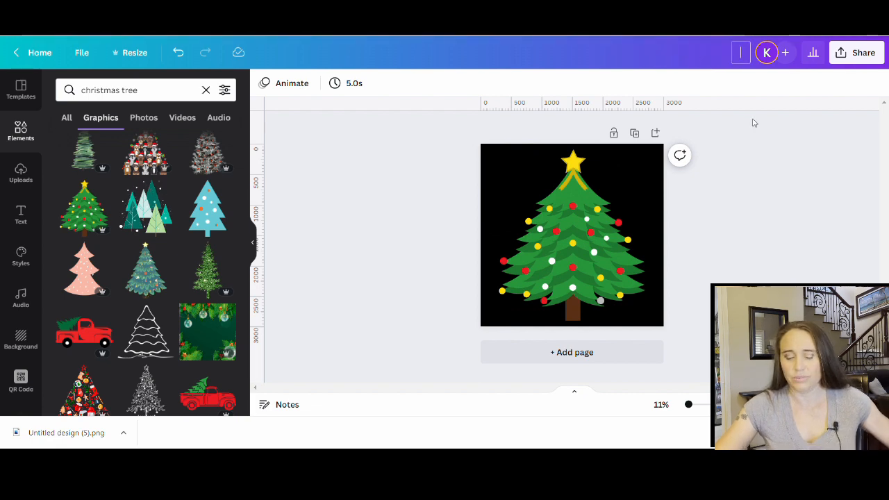
pyautogui.write('christmas tree embroidery')
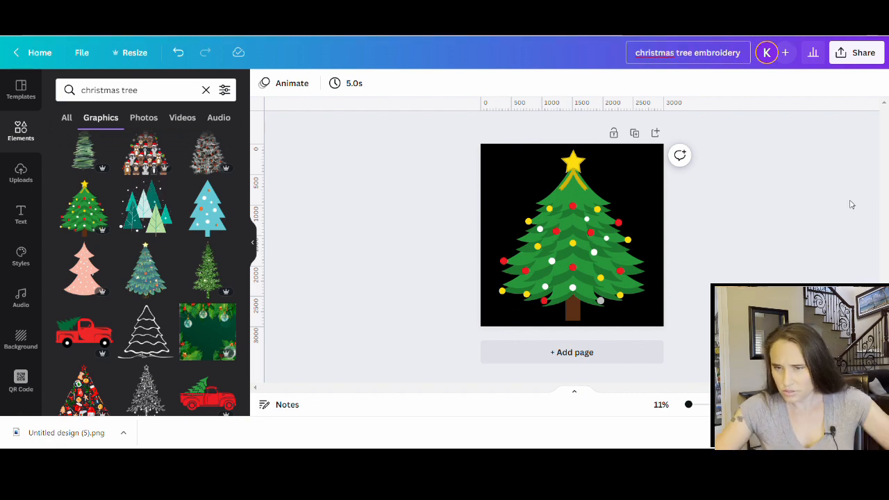
pyautogui.press('Return')
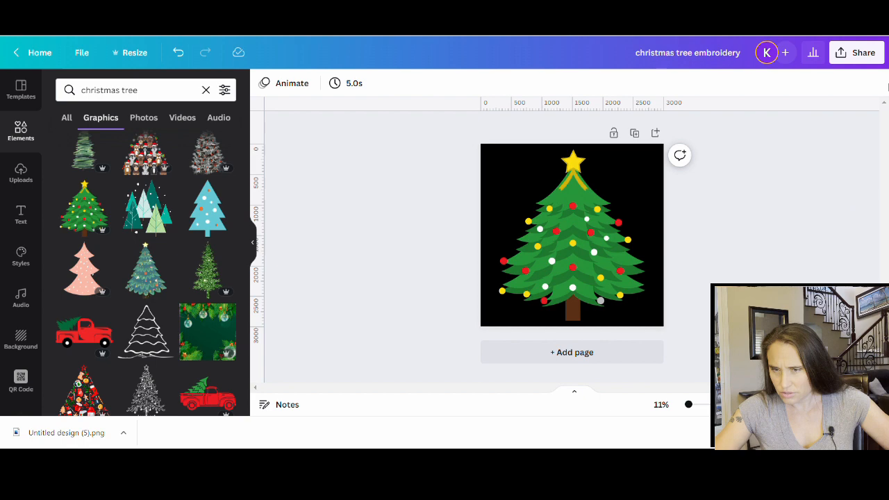
# Download the design as a PNG with a transparent background
pyautogui.click(866, 62)
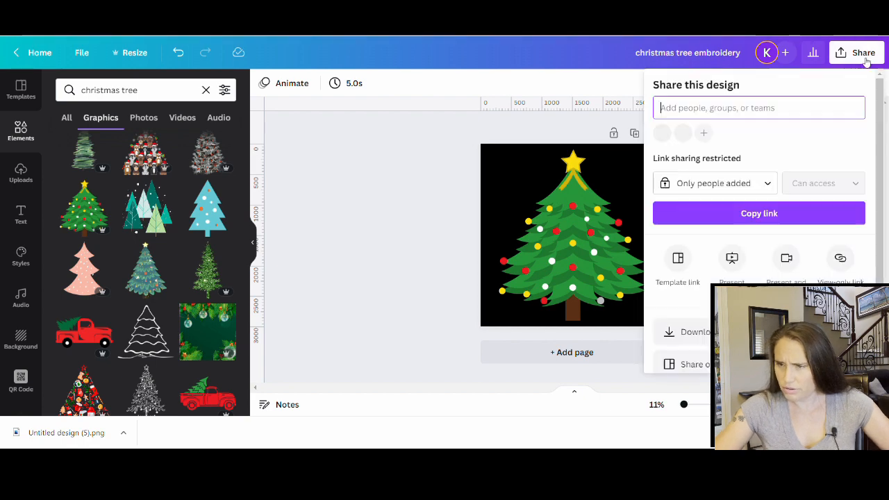
pyautogui.click(705, 336)
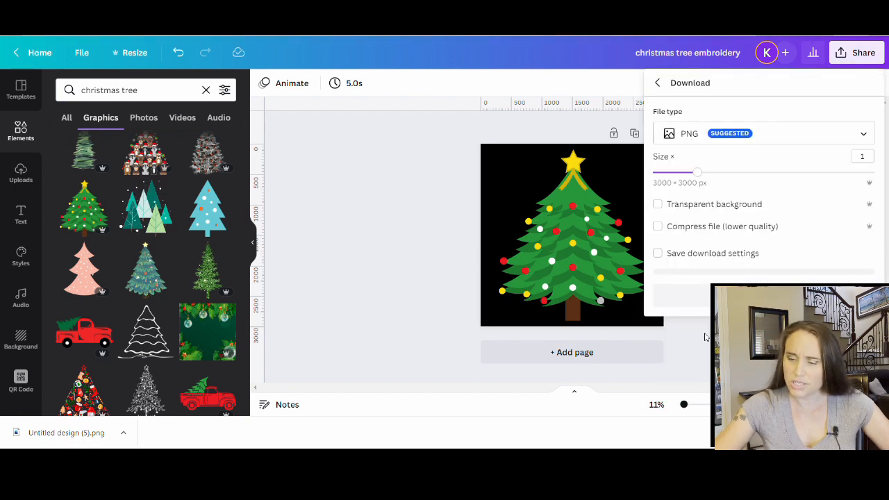
pyautogui.click(657, 206)
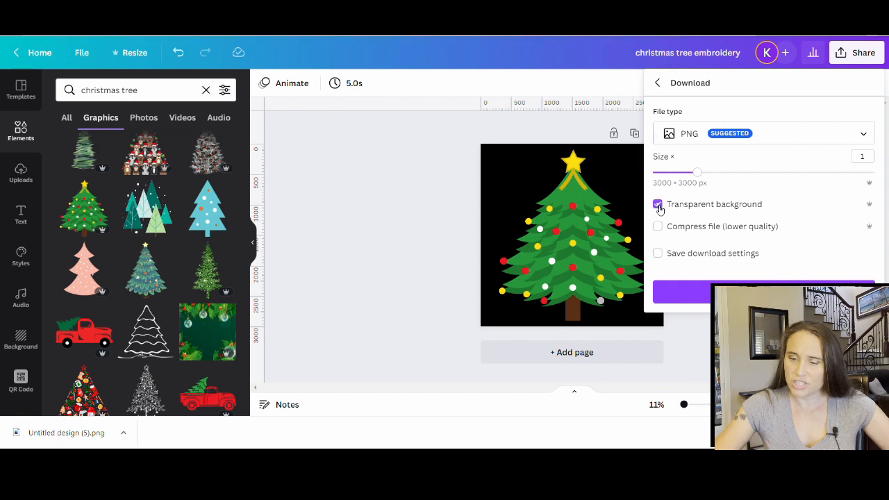
pyautogui.click(726, 290)
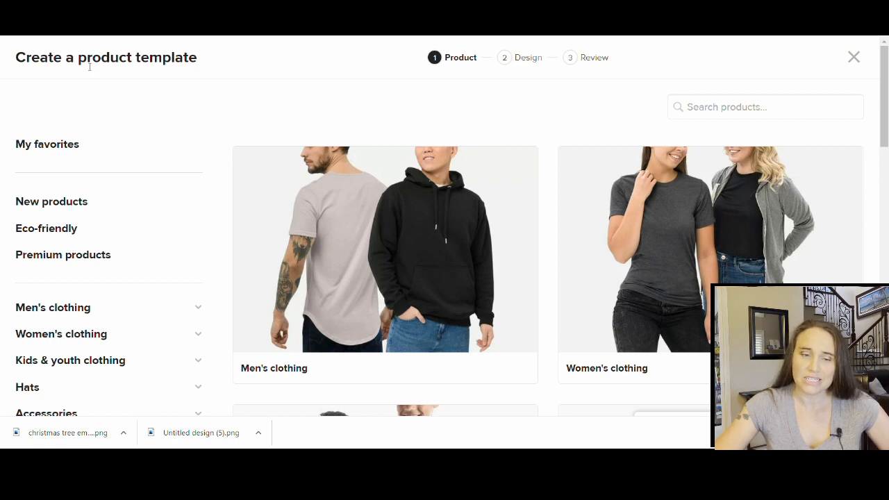
# In Printful's product template creator, browse the catalogue and open the men's category for all hoodies and sweatshirts
pyautogui.scroll(-2, 201, 189)
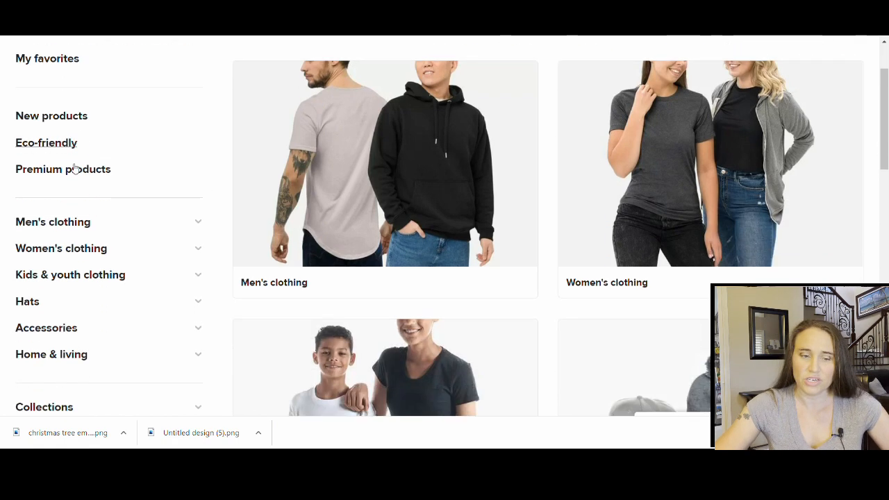
pyautogui.scroll(-5, 585, 242)
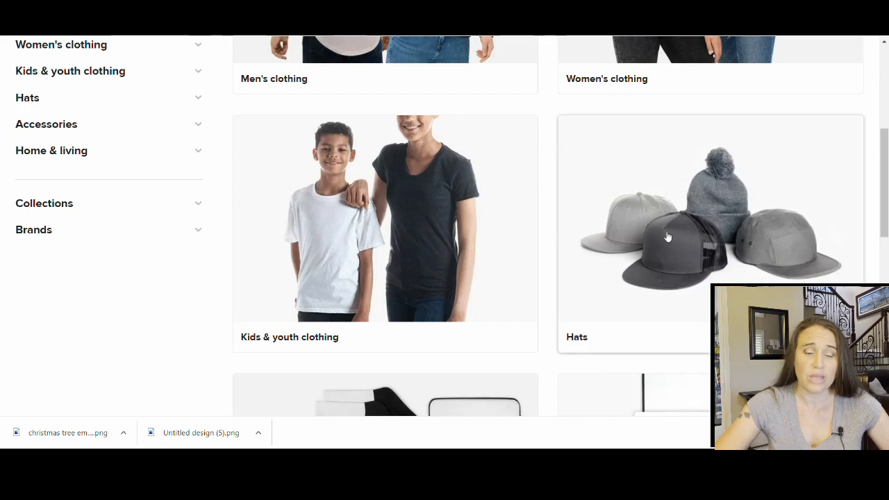
pyautogui.scroll(1, 514, 228)
pyautogui.scroll(-4, 514, 229)
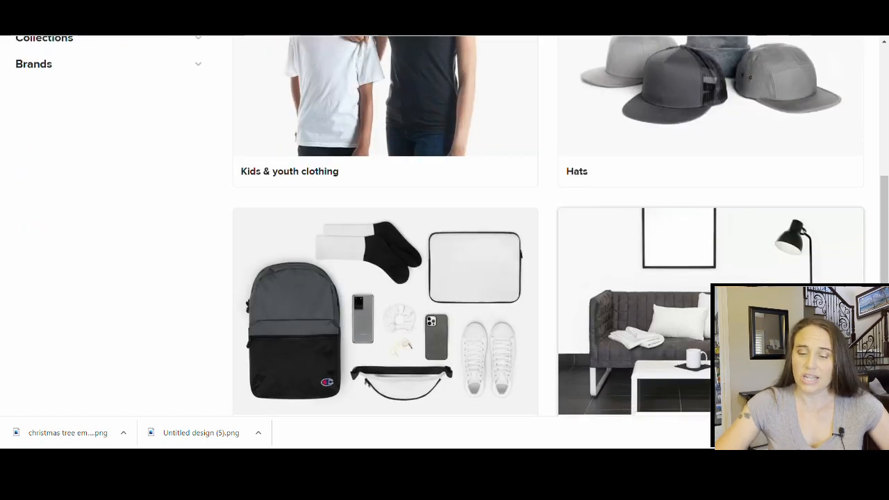
pyautogui.scroll(10, 450, 193)
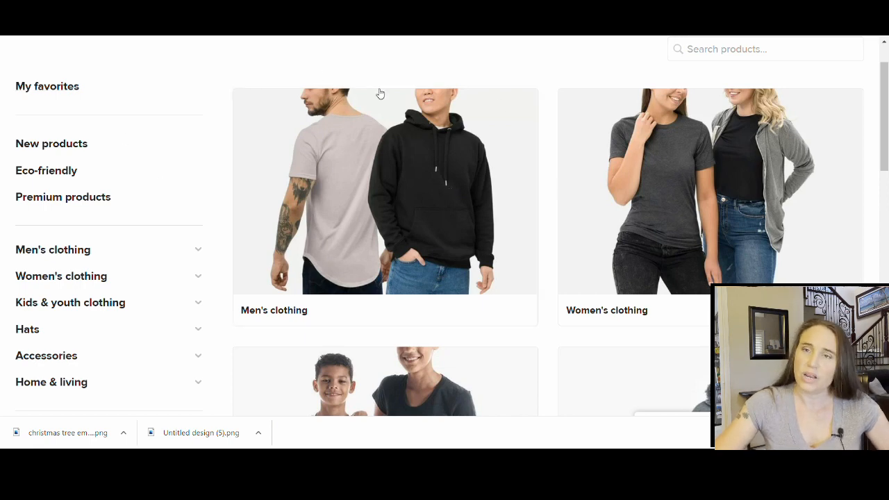
pyautogui.click(377, 186)
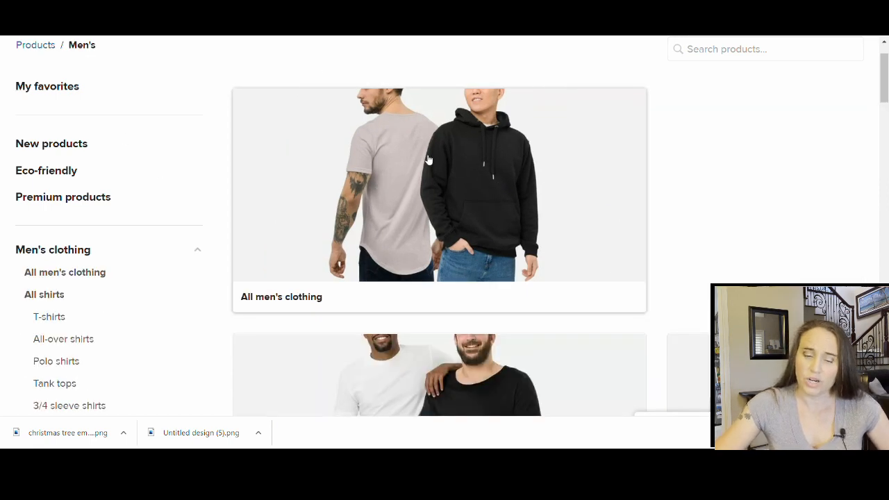
pyautogui.scroll(-5, 650, 159)
pyautogui.scroll(-8, 498, 131)
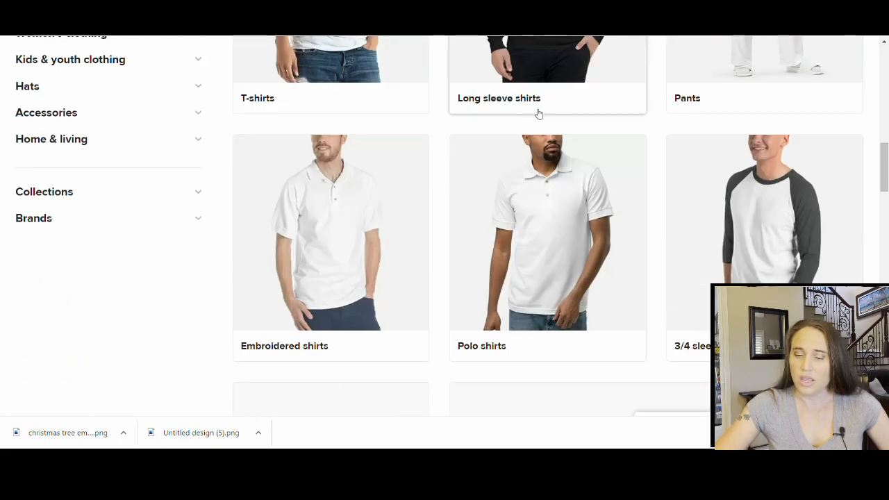
pyautogui.scroll(-2, 616, 108)
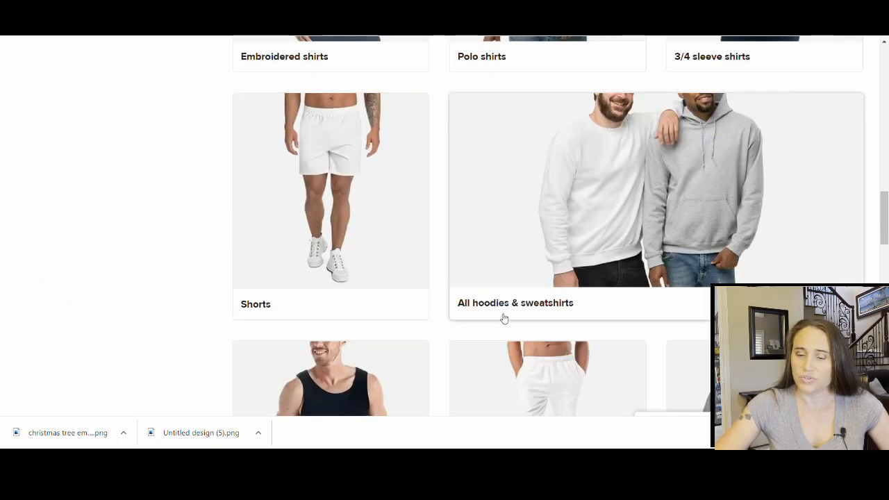
pyautogui.click(660, 228)
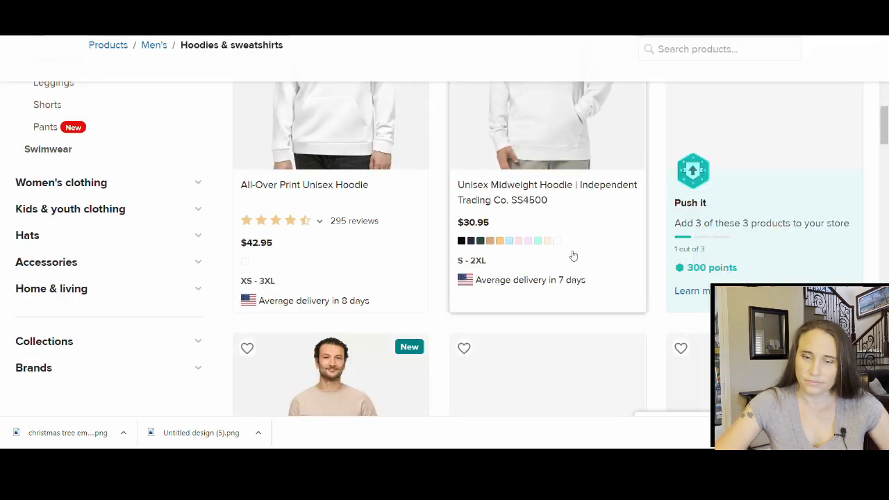
# Look through the hoodies and choose the Unisex Heavy Blend Hoodie | Gildan 18500 for the template
pyautogui.scroll(5, 676, 266)
pyautogui.scroll(3, 468, 229)
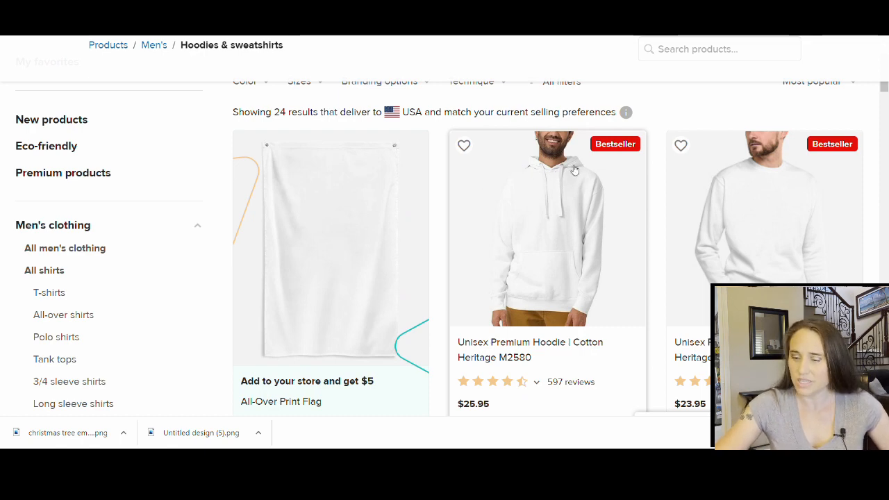
pyautogui.scroll(-4, 685, 188)
pyautogui.scroll(-1, 738, 178)
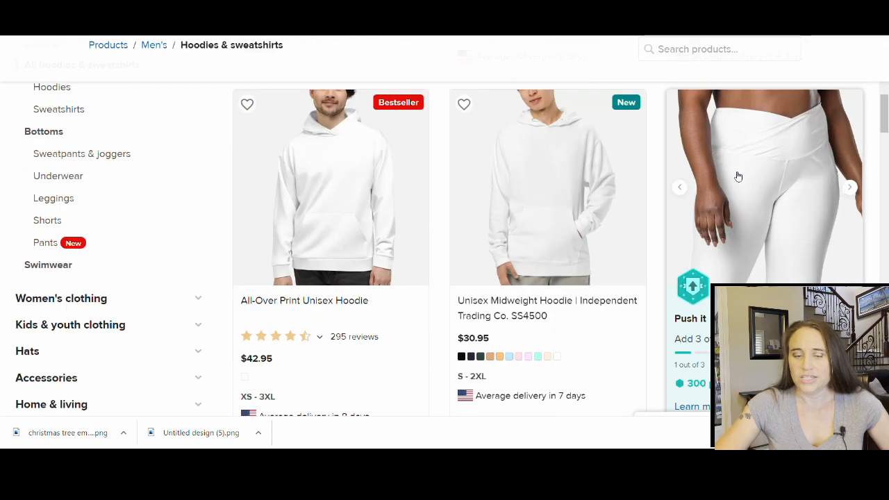
pyautogui.scroll(-4, 738, 177)
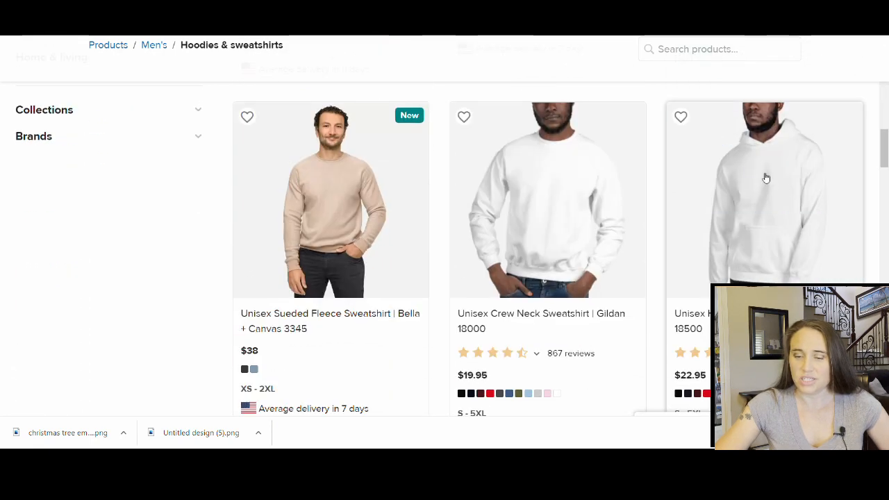
pyautogui.scroll(-1, 786, 182)
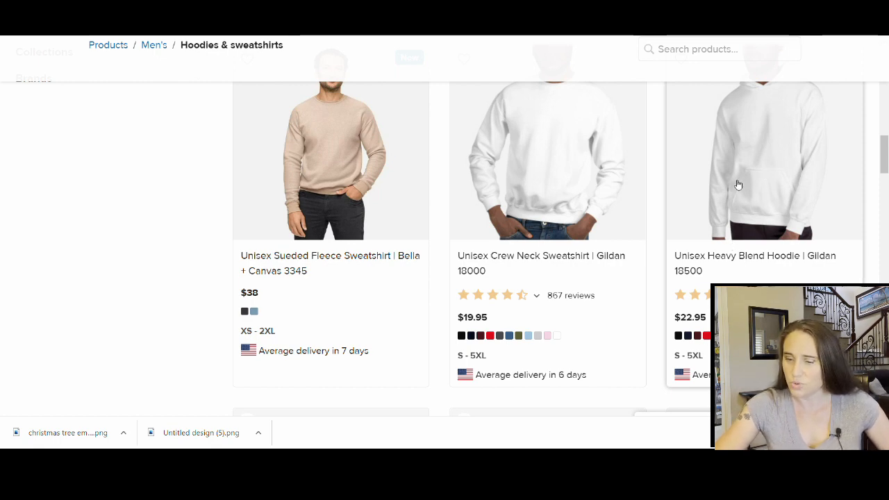
pyautogui.click(771, 206)
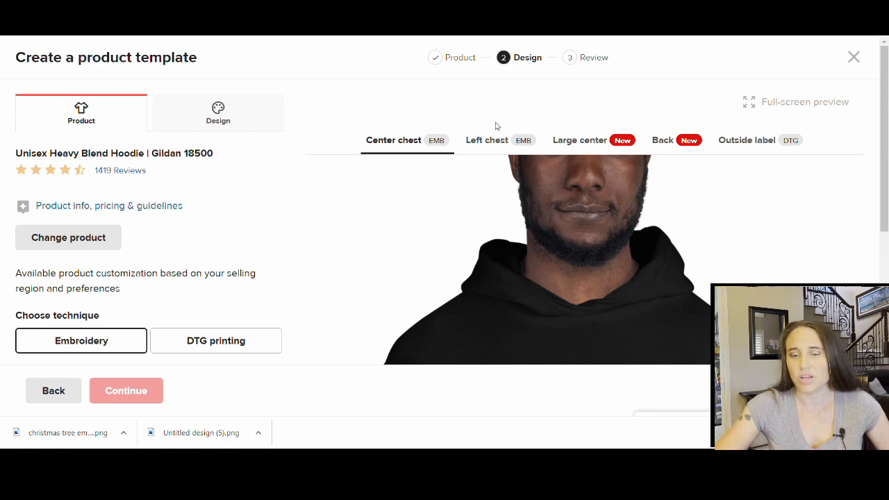
# Switch the hoodie's technique to DTG printing to view its print area, and return it to Embroidery
pyautogui.scroll(-1, 445, 125)
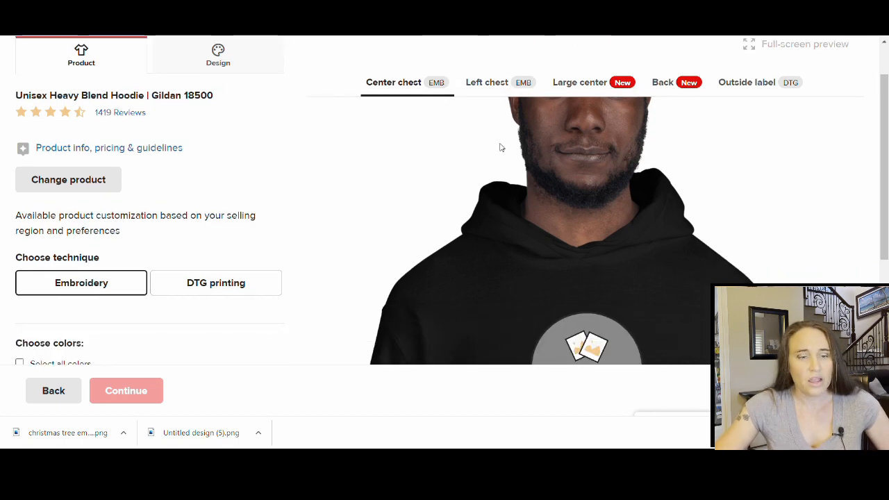
pyautogui.scroll(-2, 500, 147)
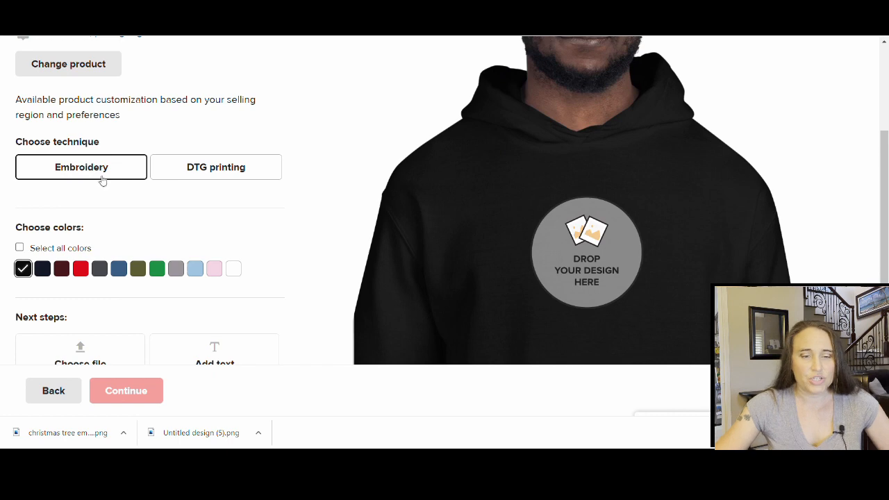
pyautogui.click(234, 169)
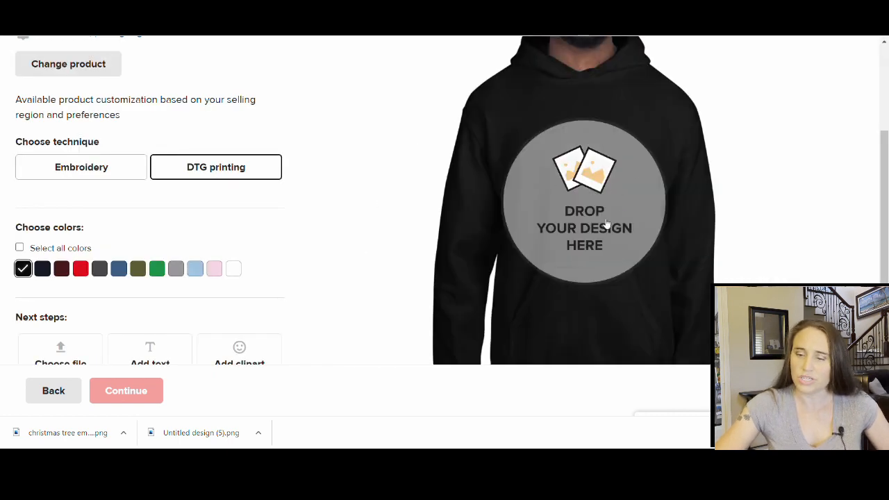
pyautogui.click(76, 165)
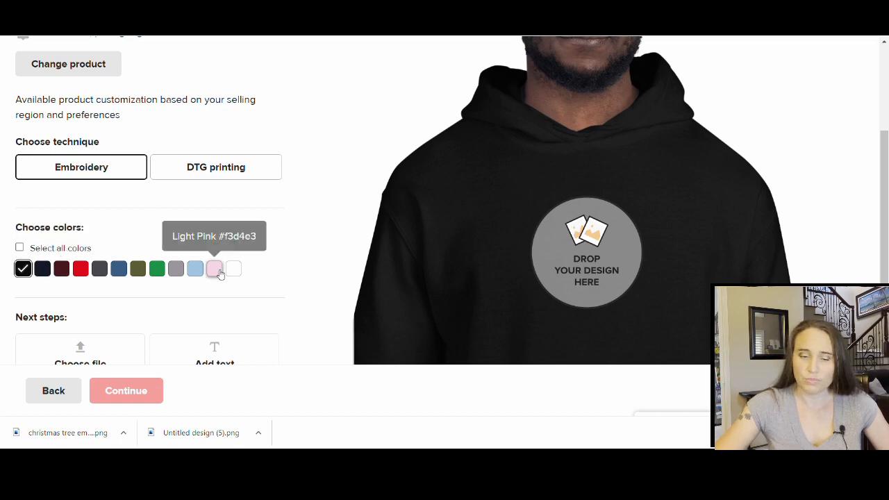
# Review the embroidery placements on the black hoodie and choose the left chest
pyautogui.scroll(3, 387, 264)
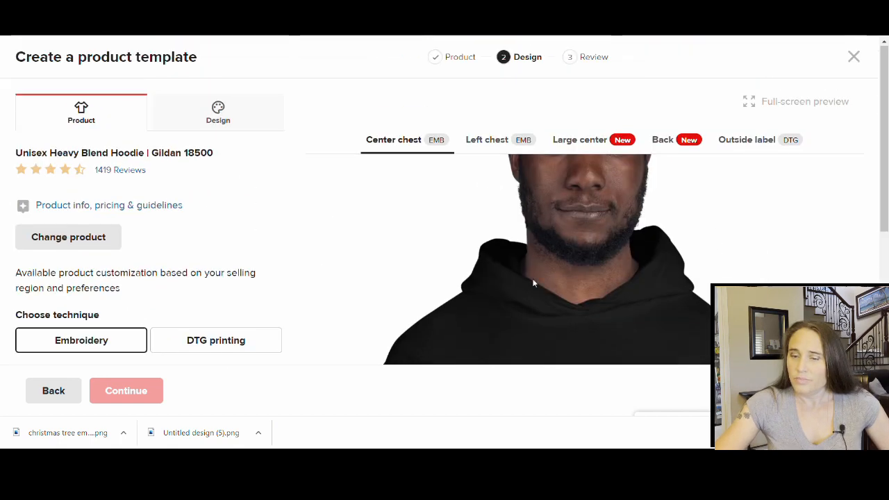
pyautogui.scroll(-2, 552, 250)
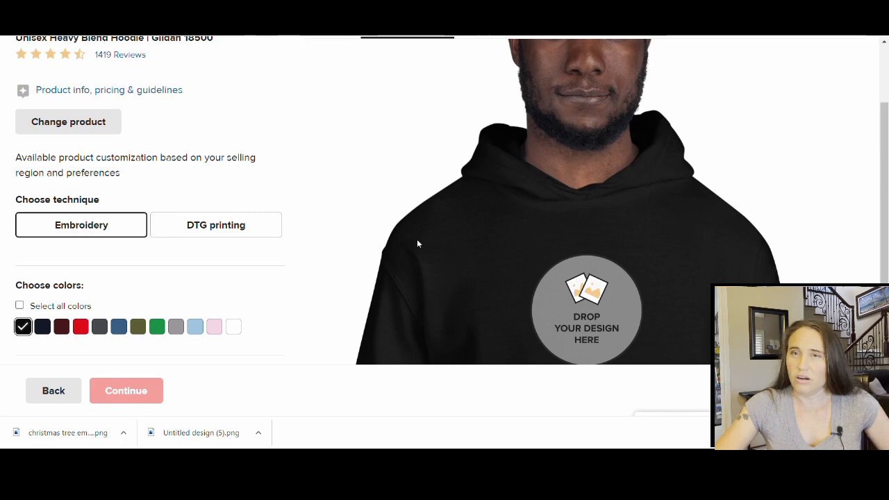
pyautogui.scroll(2, 628, 270)
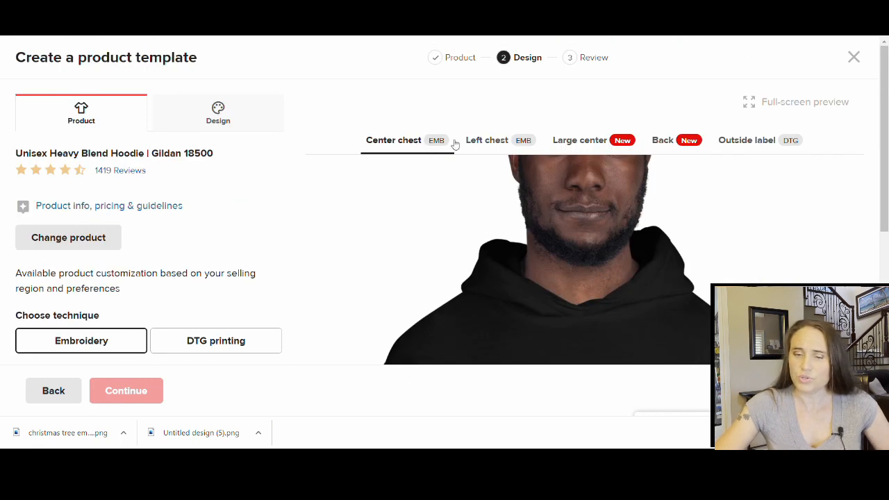
pyautogui.scroll(-3, 528, 208)
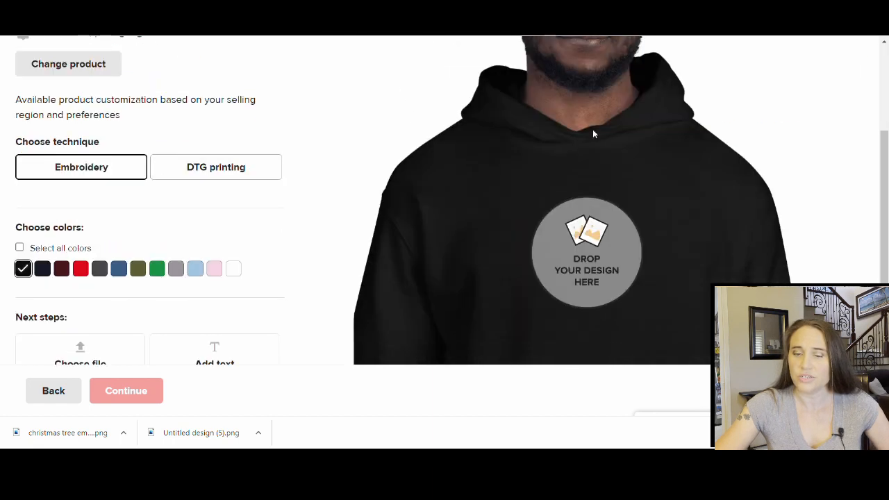
pyautogui.scroll(3, 604, 239)
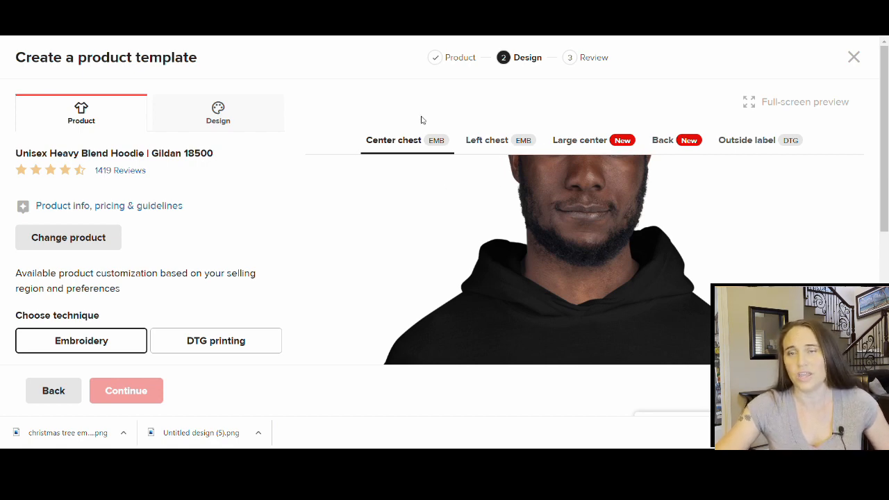
pyautogui.click(498, 142)
pyautogui.scroll(-3, 501, 143)
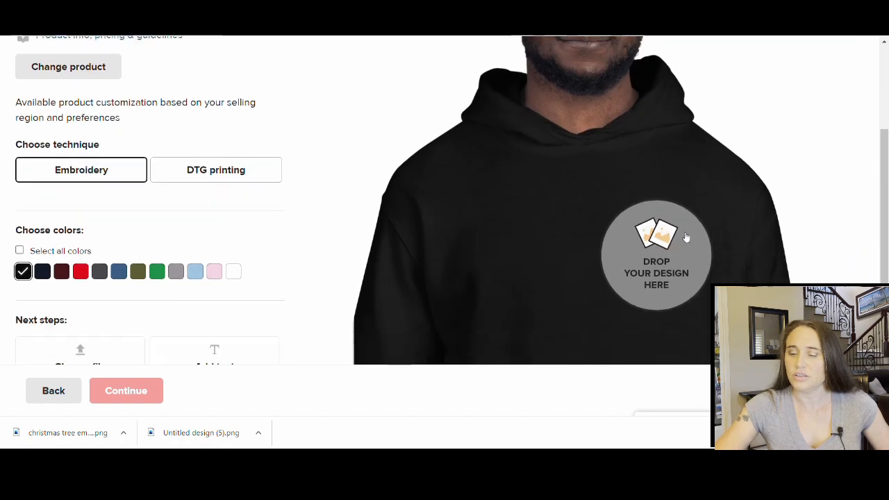
# Apply the Christmas tree file Untitled-design-(5).png from the store's file library to the left chest and review its thread colours
pyautogui.click(652, 262)
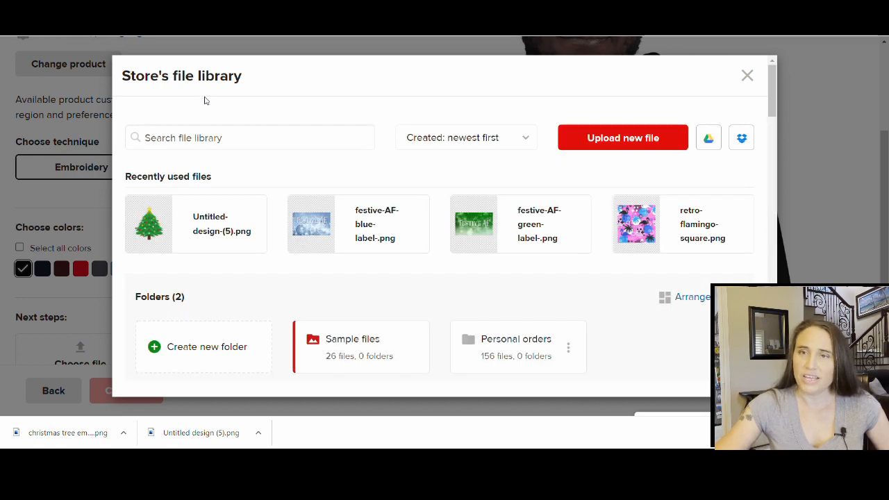
pyautogui.moveTo(167, 248)
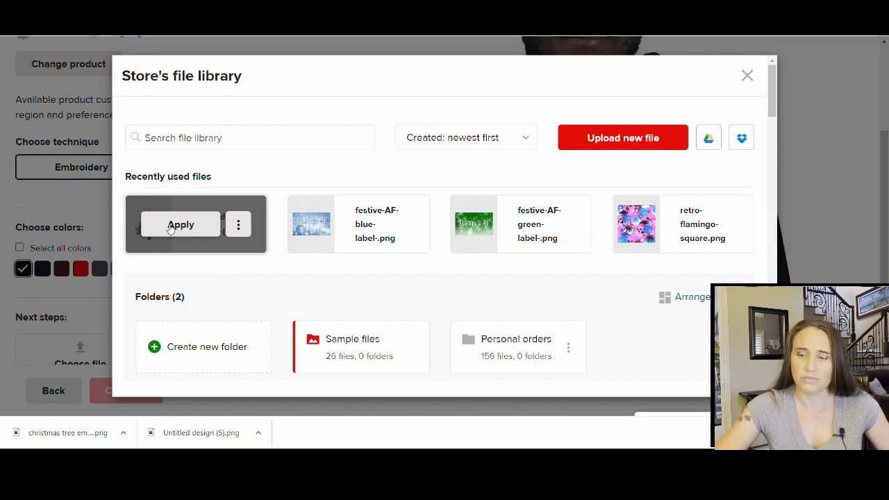
pyautogui.click(171, 229)
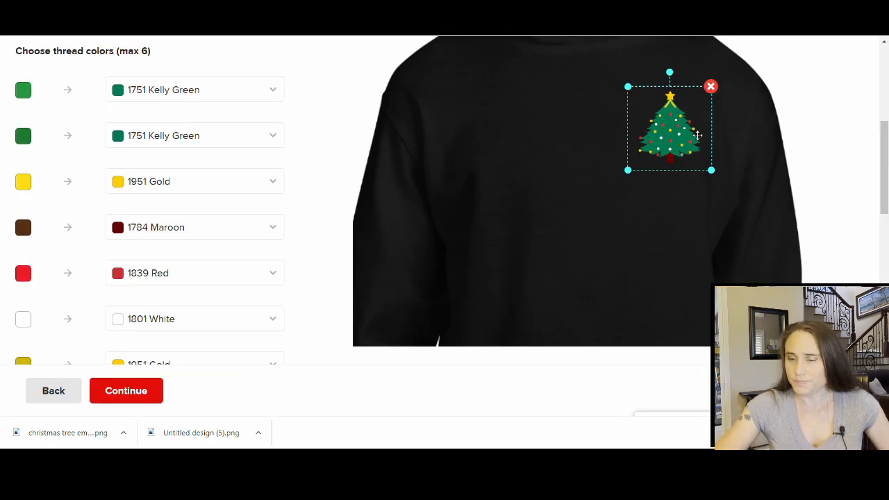
pyautogui.scroll(2, 686, 147)
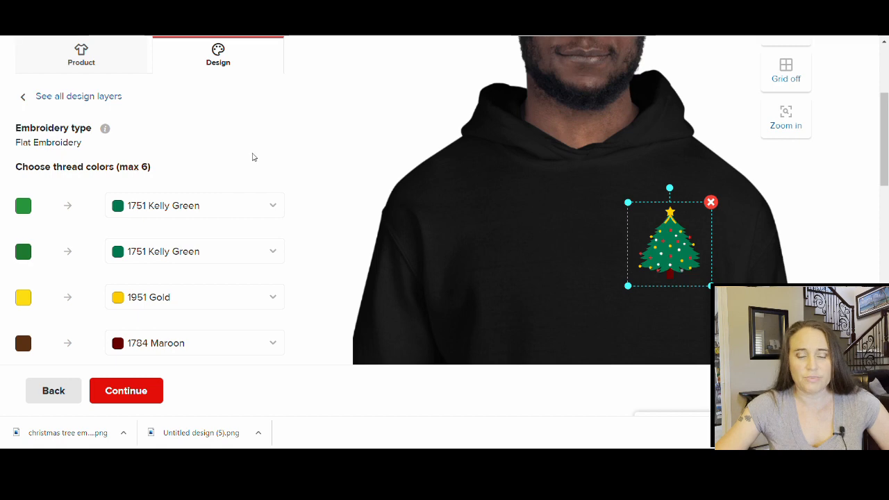
pyautogui.scroll(-4, 470, 170)
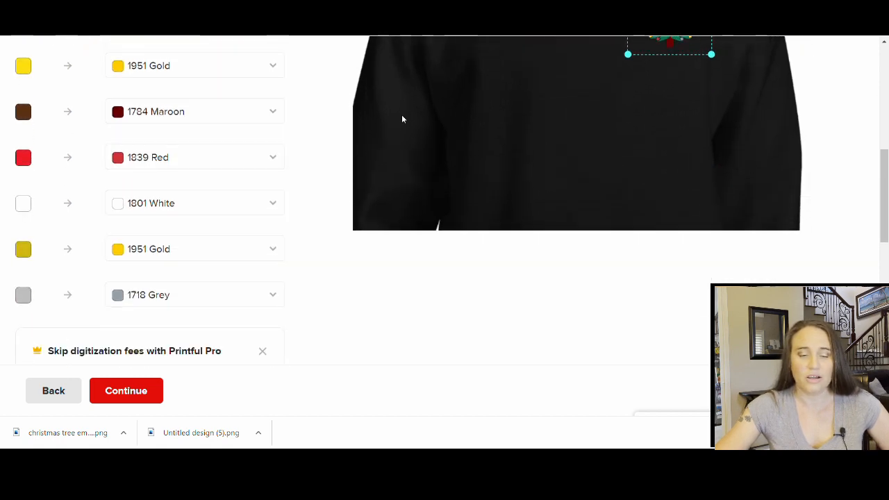
# Compare the thread colours assigned to the Christmas tree with its embroidery preview on the left chest
pyautogui.scroll(3, 394, 190)
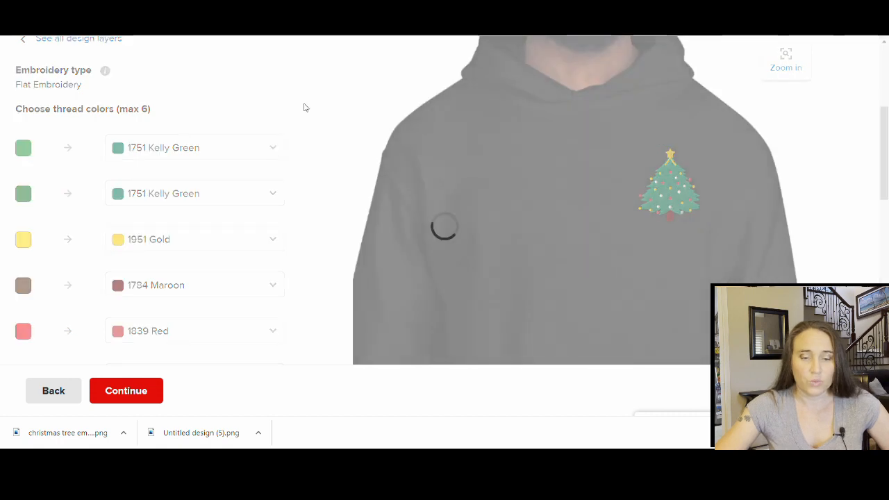
pyautogui.scroll(-1, 296, 106)
pyautogui.scroll(-1, 313, 134)
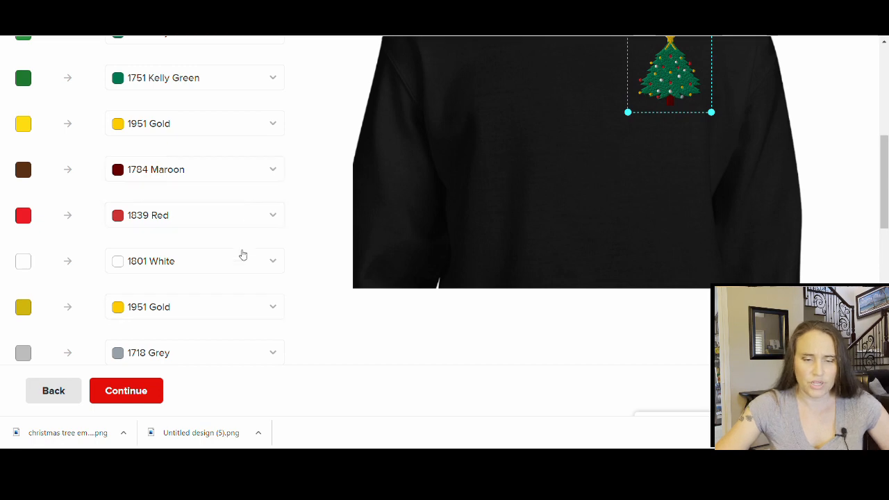
pyautogui.scroll(-1, 292, 276)
pyautogui.scroll(1, 373, 307)
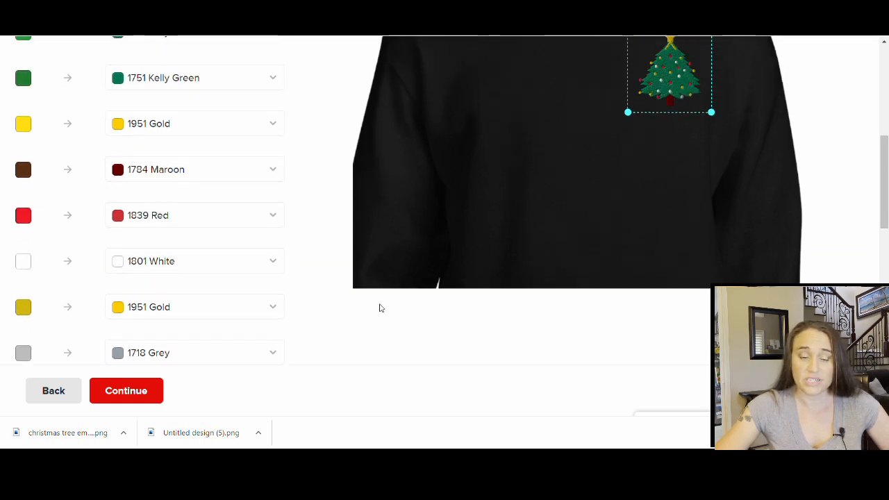
pyautogui.scroll(1, 380, 308)
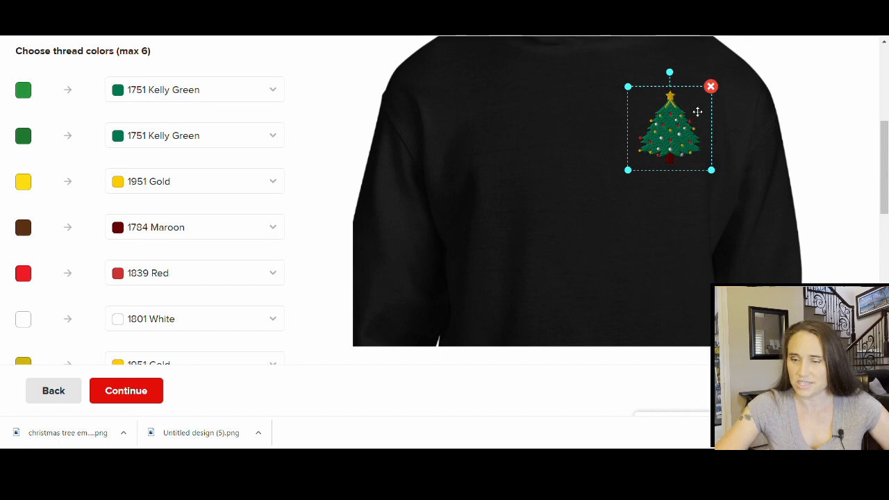
pyautogui.scroll(-2, 493, 121)
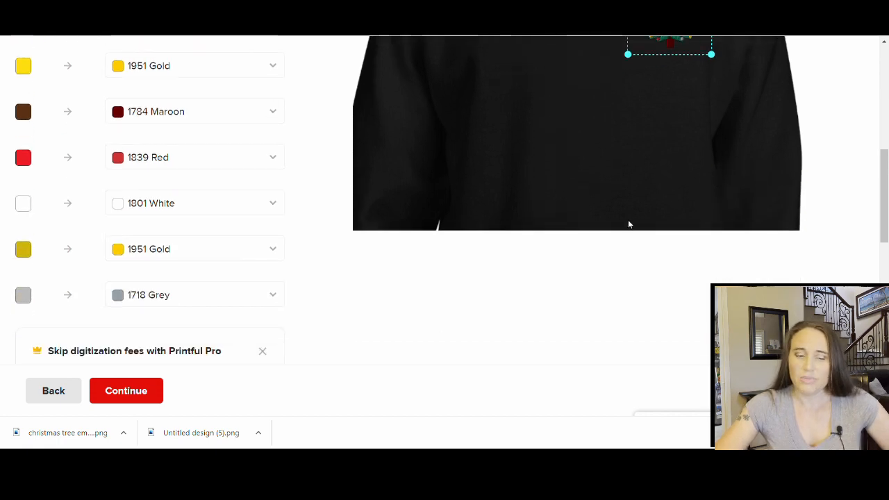
pyautogui.scroll(2, 625, 229)
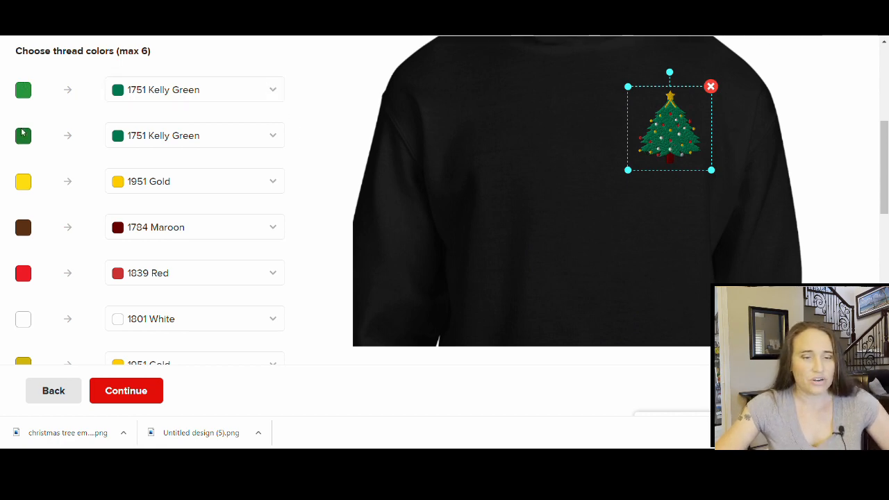
# Set the thread for the tree's lighter green to 1848 Kiwi Green
pyautogui.click(249, 92)
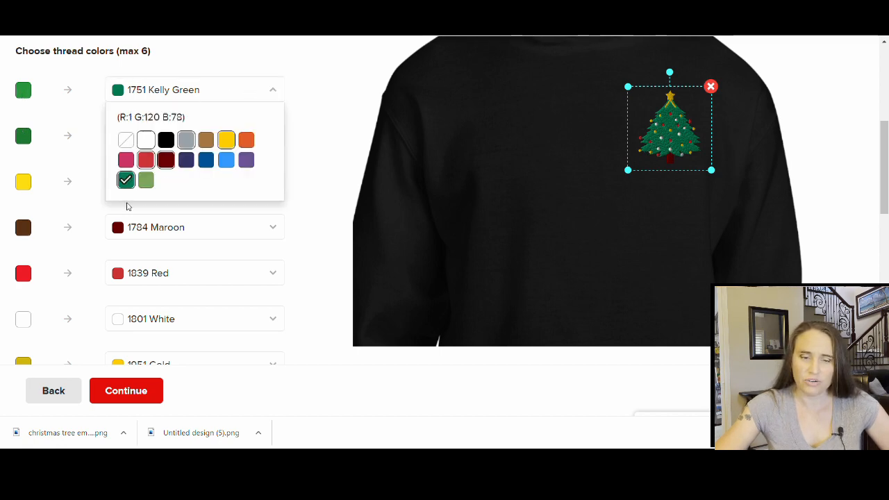
pyautogui.click(146, 182)
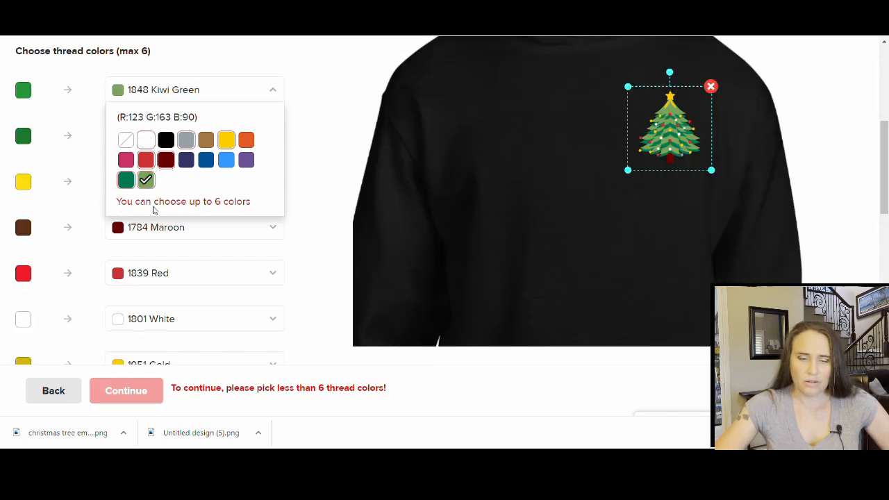
pyautogui.click(321, 113)
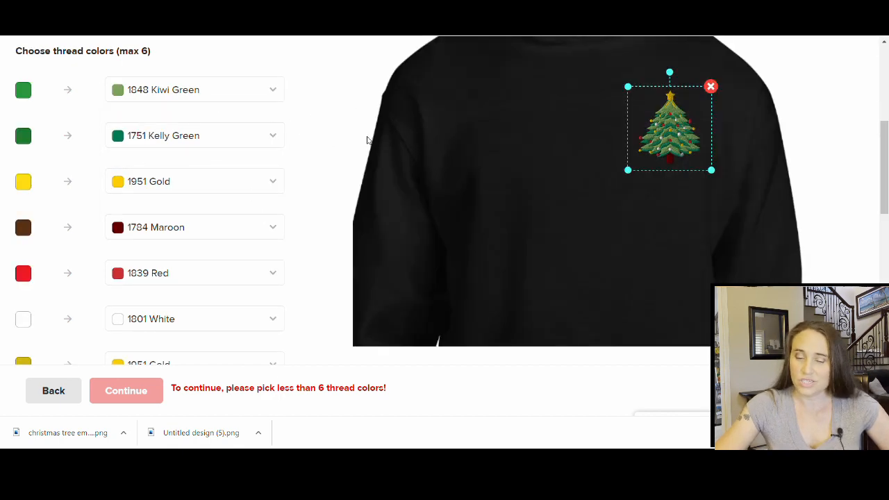
# Set the thread for the design's grey to 1801 White to bring the design within the six-thread limit
pyautogui.scroll(-1, 367, 140)
pyautogui.scroll(-1, 357, 145)
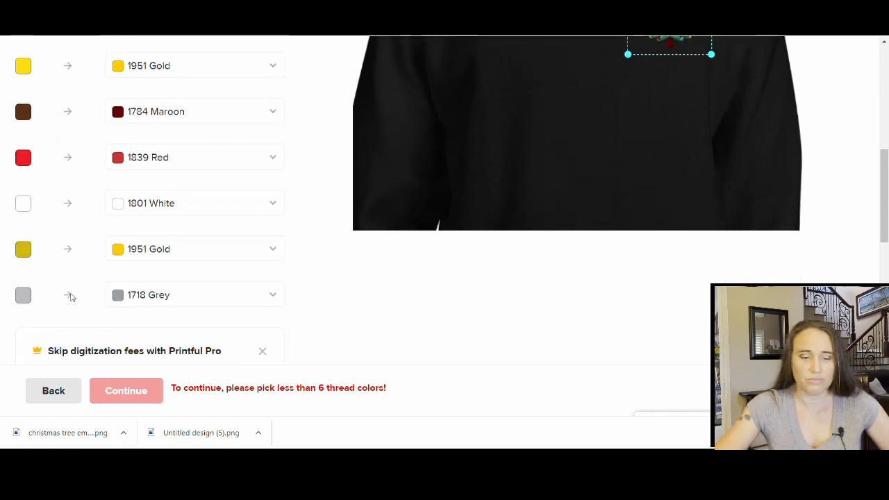
pyautogui.scroll(1, 515, 225)
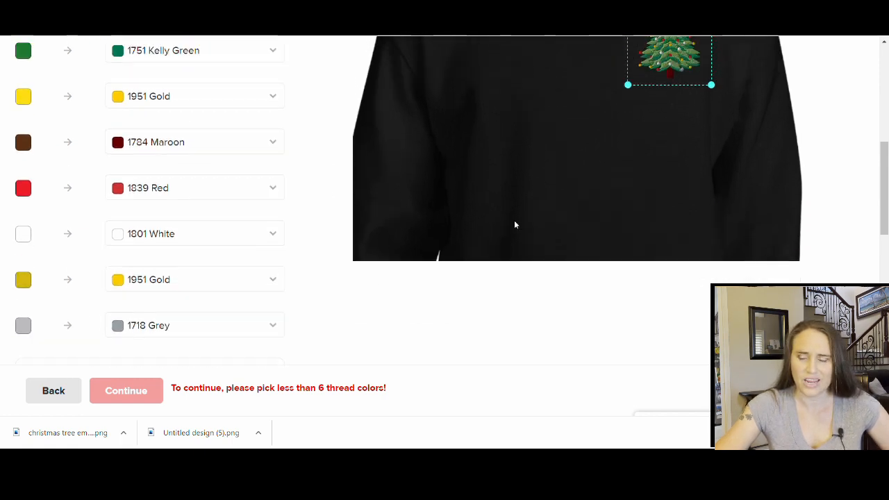
pyautogui.scroll(1, 515, 224)
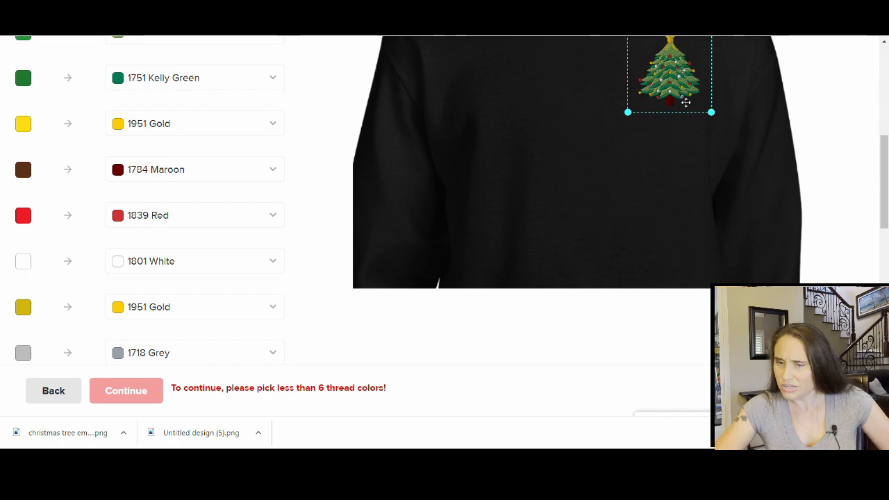
pyautogui.scroll(-2, 365, 240)
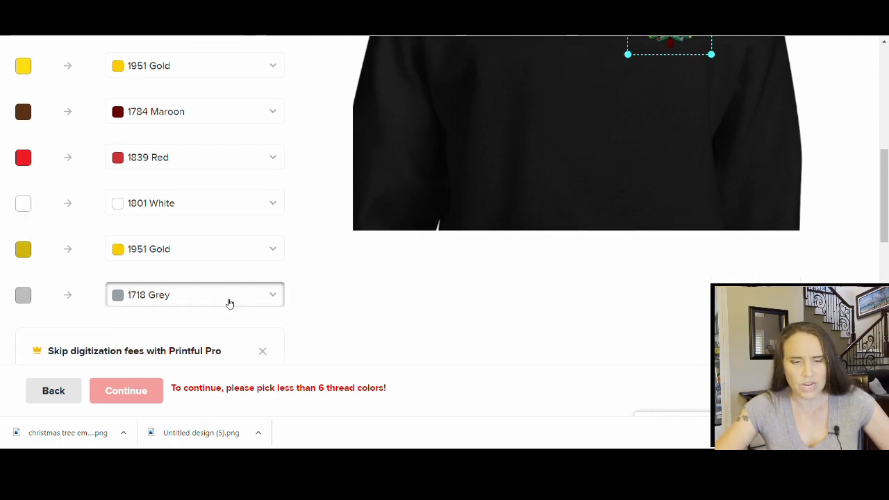
pyautogui.click(230, 303)
pyautogui.click(146, 202)
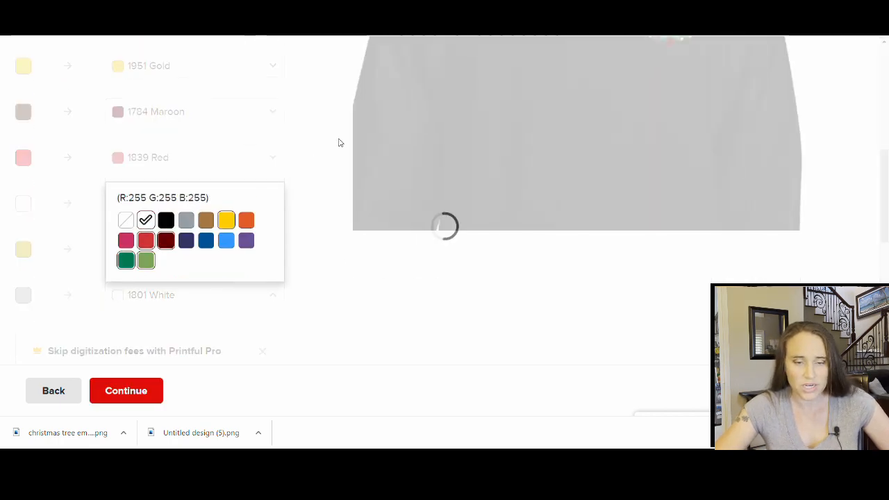
pyautogui.click(306, 141)
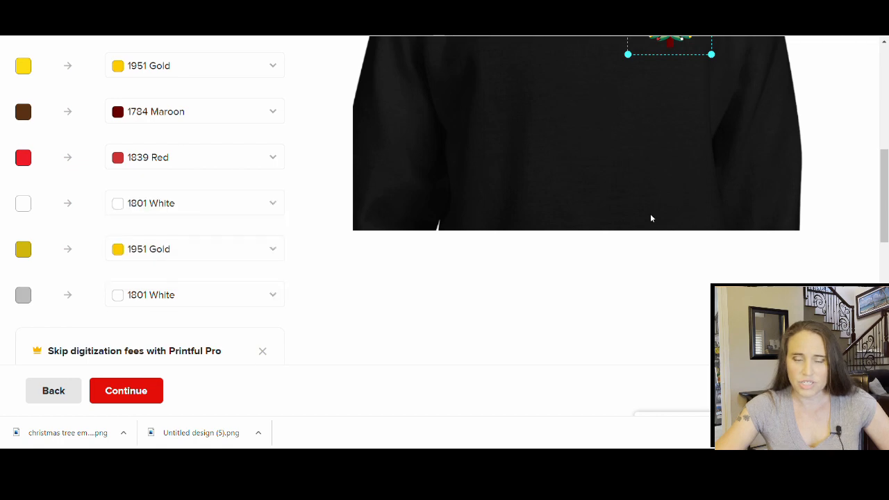
# Set the thread for the brown tree trunk to 1672 Old Gold
pyautogui.scroll(3, 763, 238)
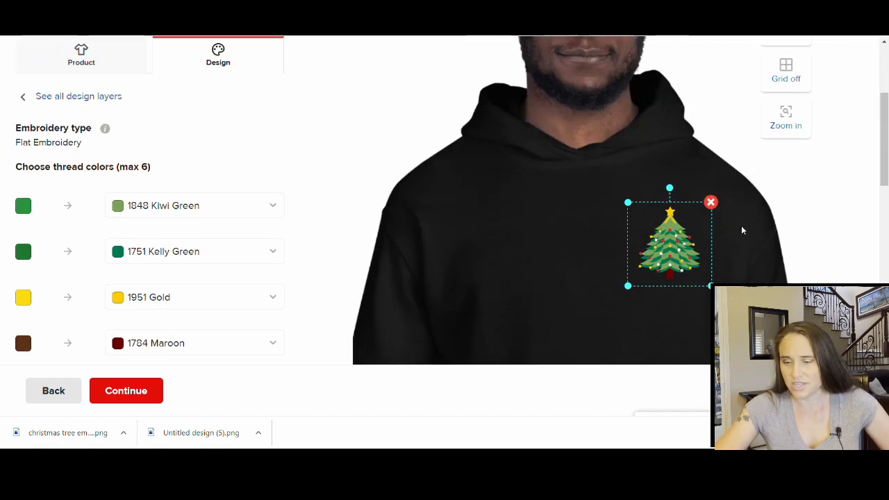
pyautogui.scroll(-1, 742, 230)
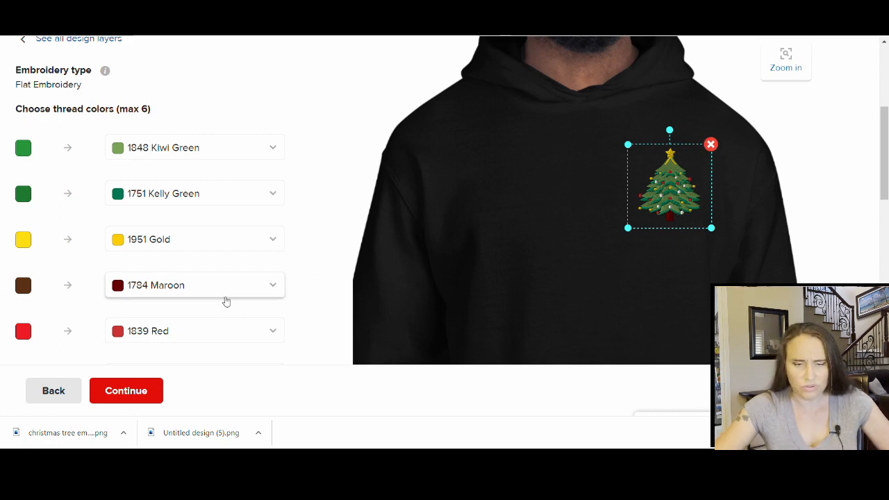
pyautogui.click(229, 288)
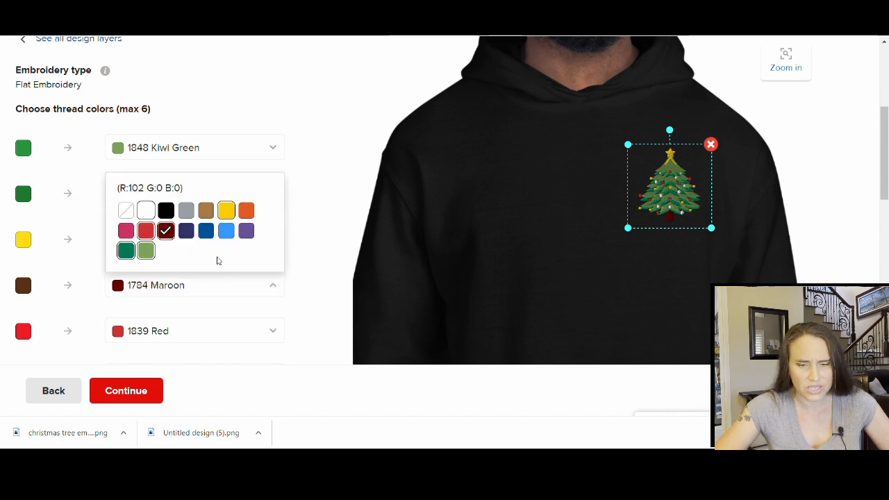
pyautogui.click(206, 212)
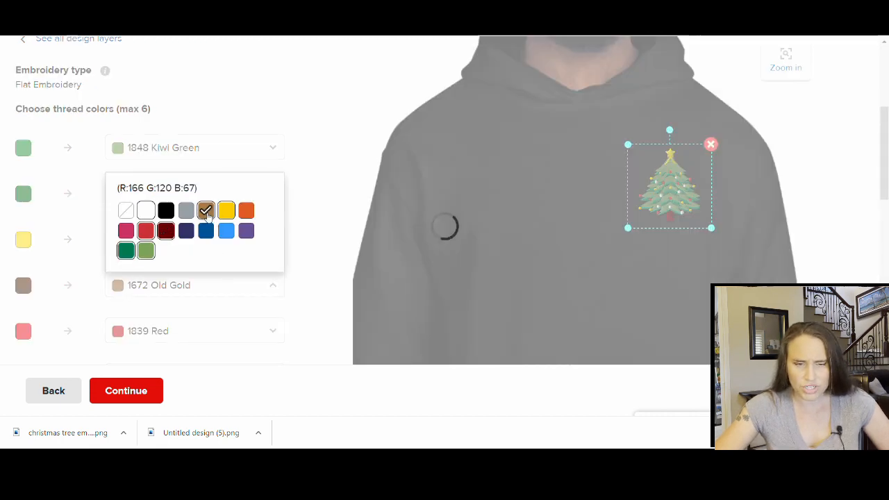
pyautogui.click(332, 191)
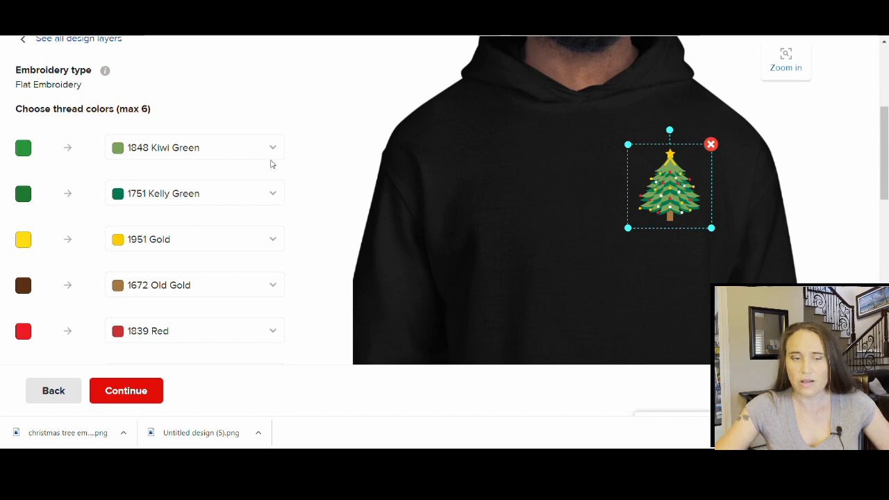
# Check the complete list of thread colours against the tree on the hoodie and deselect the design
pyautogui.scroll(-1, 272, 147)
pyautogui.scroll(-1, 209, 83)
pyautogui.scroll(1, 319, 97)
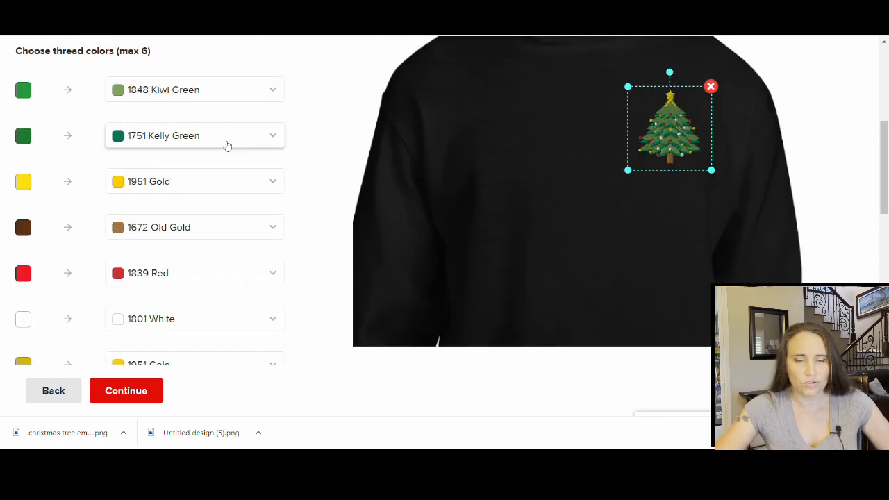
pyautogui.scroll(-1, 239, 132)
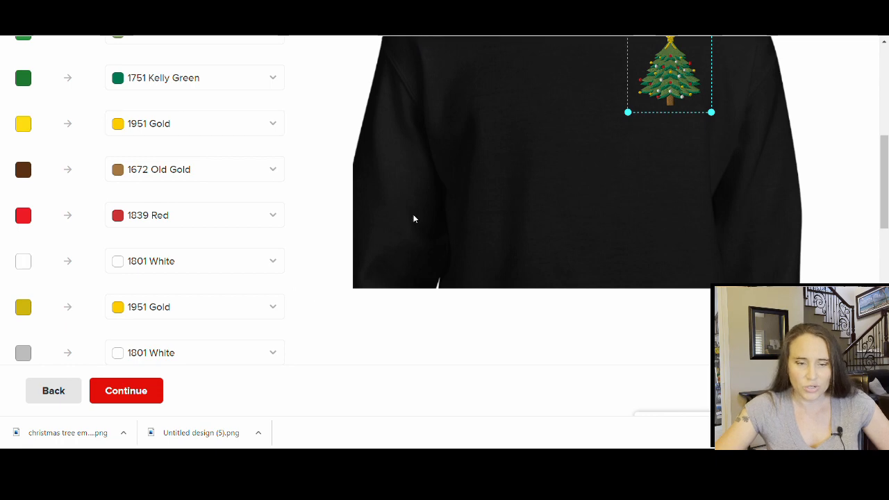
pyautogui.scroll(-2, 417, 195)
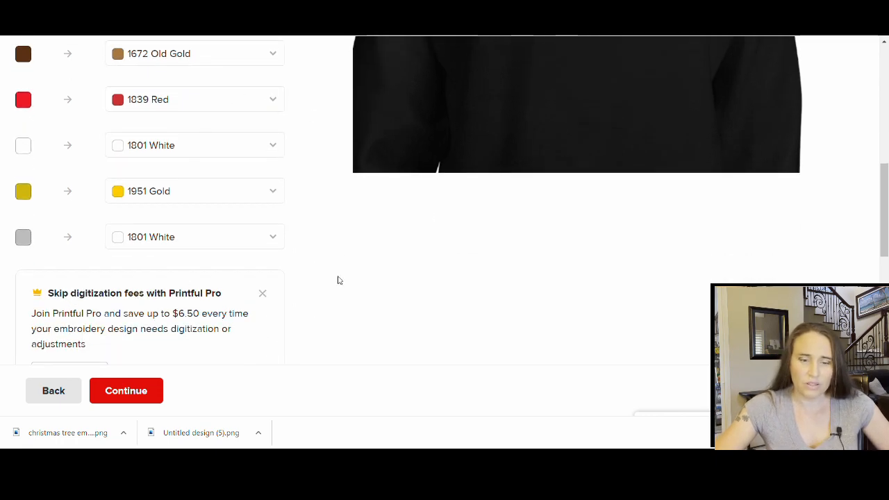
pyautogui.scroll(4, 278, 211)
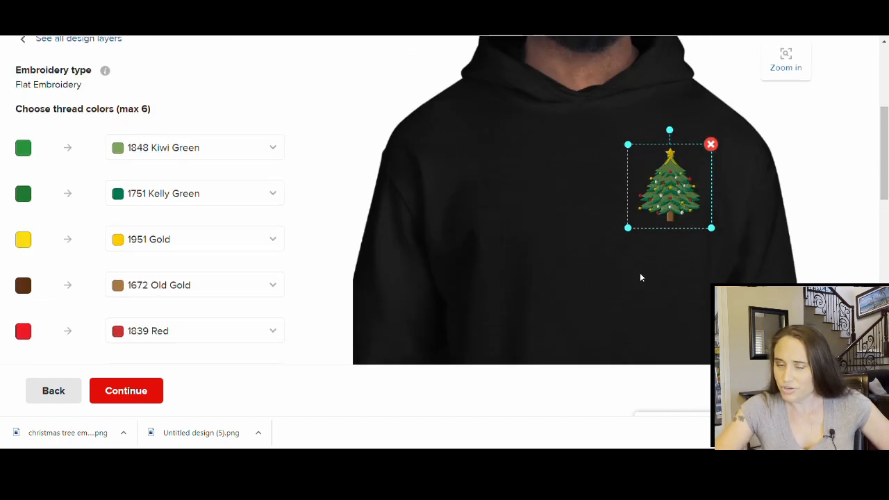
pyautogui.click(535, 269)
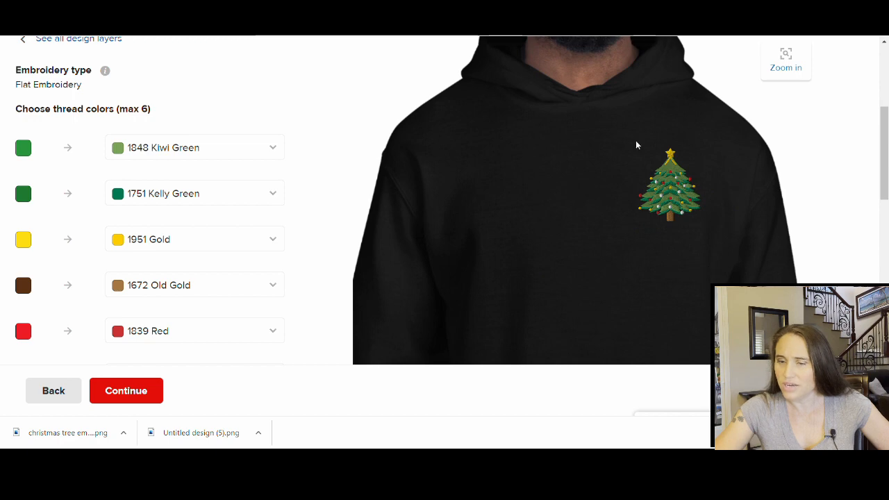
# Add white, light grey, green, dark grey, red and navy to the hoodie colours in the product settings, previewing the tree on each
pyautogui.scroll(2, 486, 243)
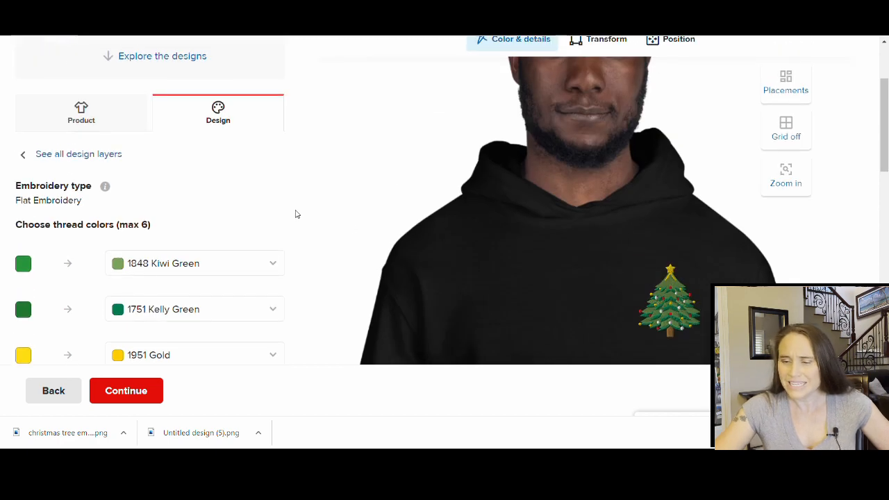
pyautogui.scroll(2, 486, 268)
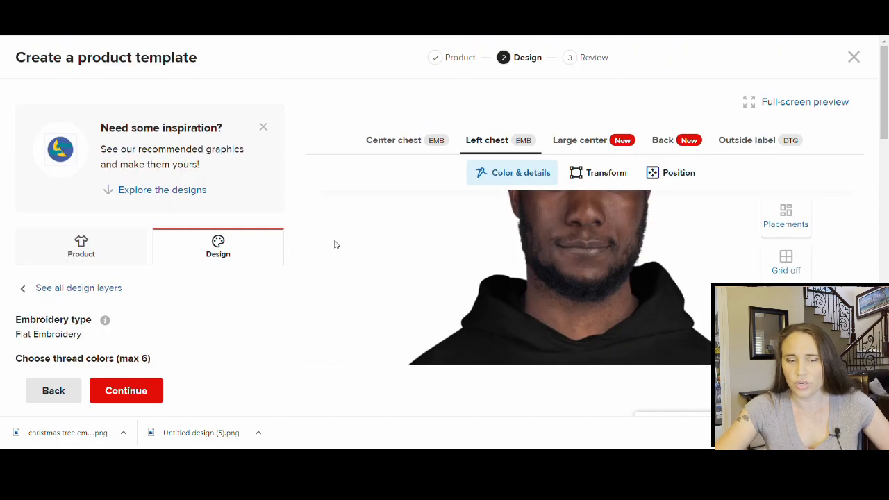
pyautogui.click(95, 257)
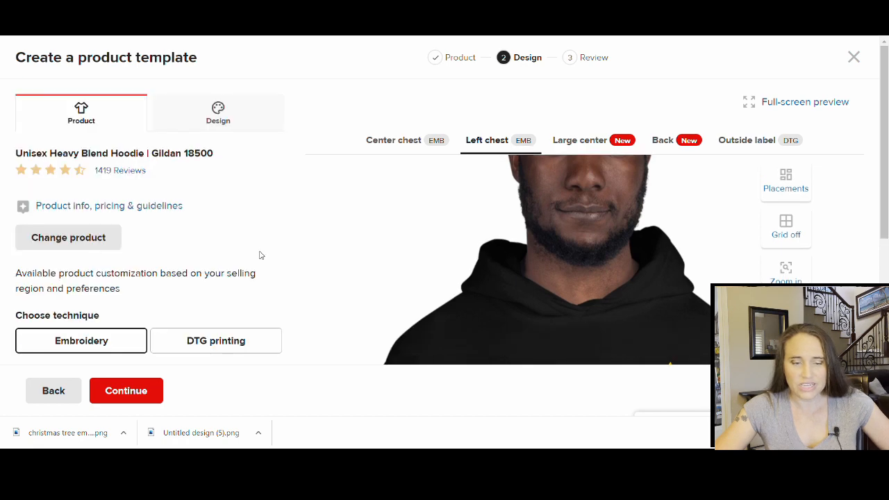
pyautogui.scroll(-4, 450, 224)
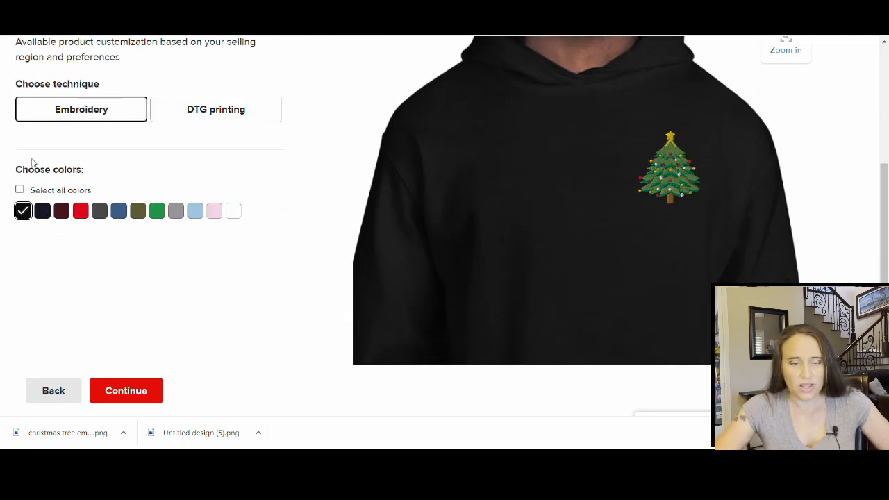
pyautogui.click(234, 213)
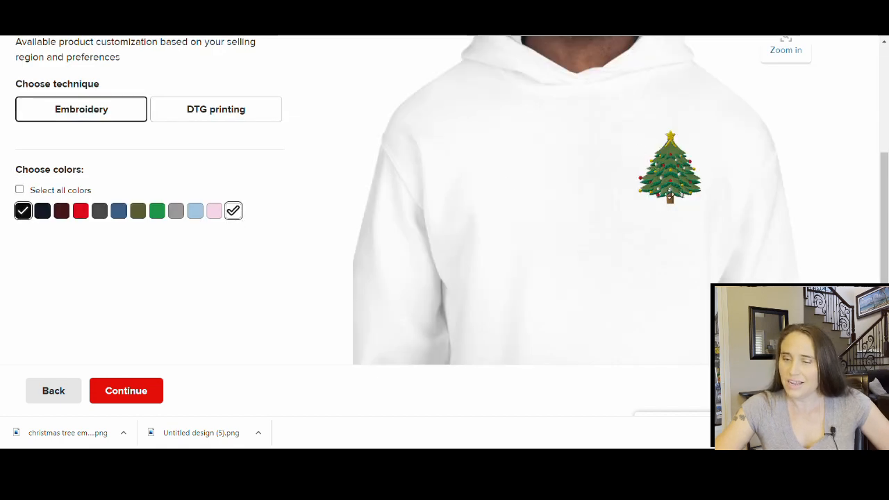
pyautogui.click(176, 213)
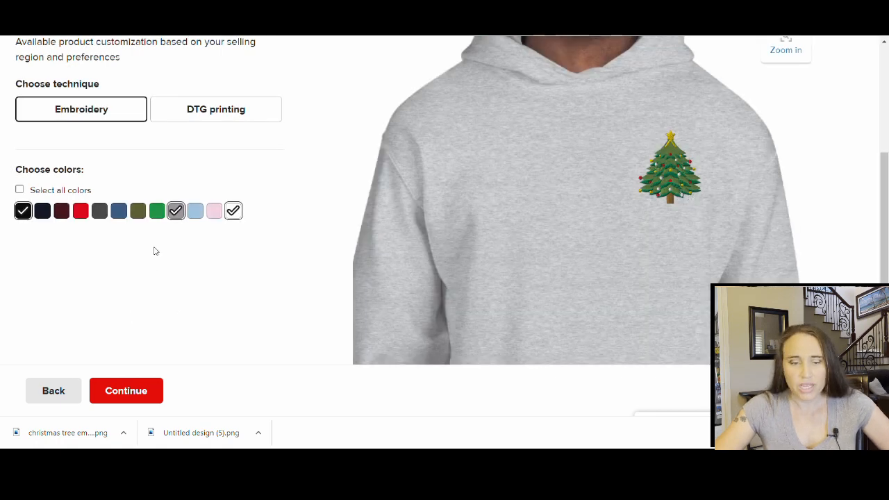
pyautogui.click(159, 219)
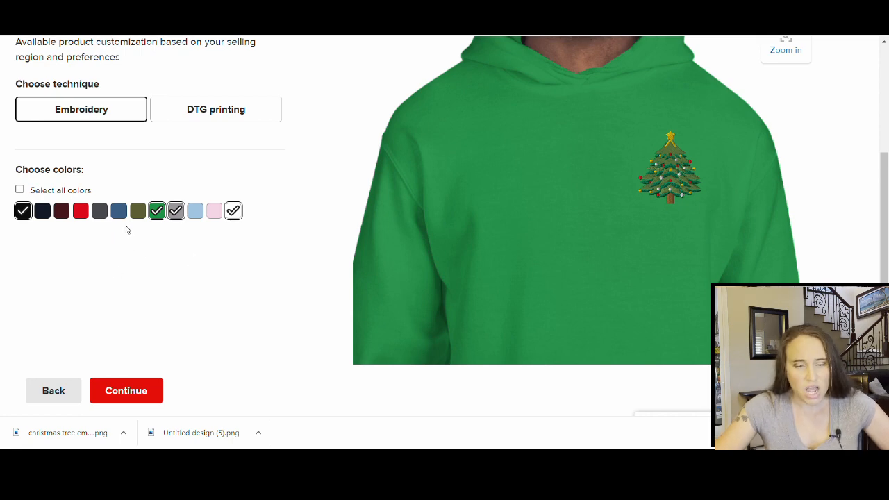
pyautogui.click(101, 212)
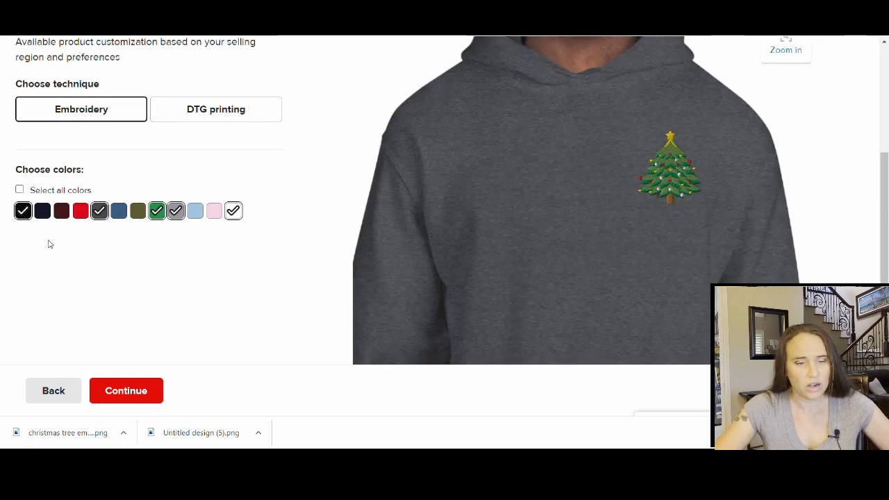
pyautogui.click(81, 211)
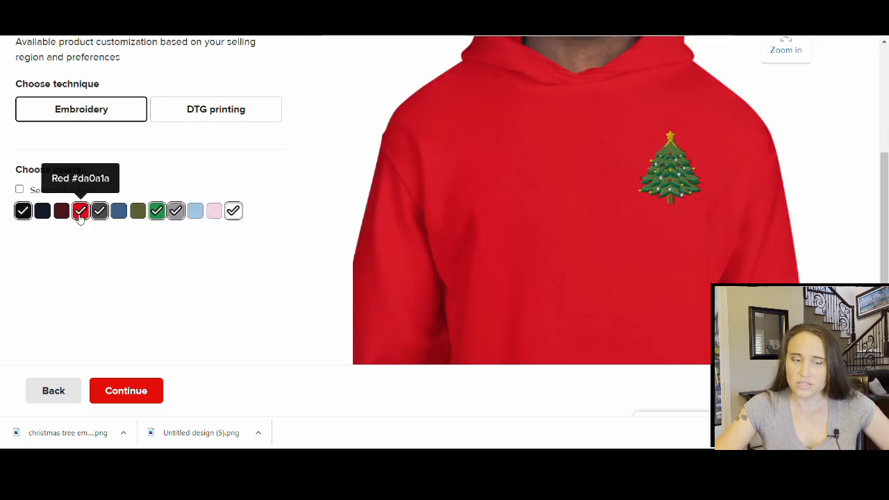
pyautogui.click(42, 211)
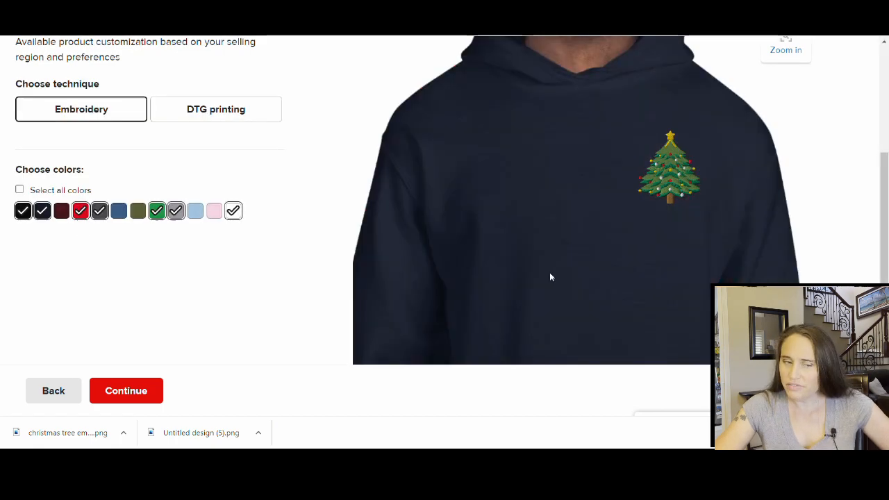
# Review the embroidered tree on the navy hoodie preview, along with the thumbnails of the selected hoodie colours and the available placements
pyautogui.scroll(-3, 683, 257)
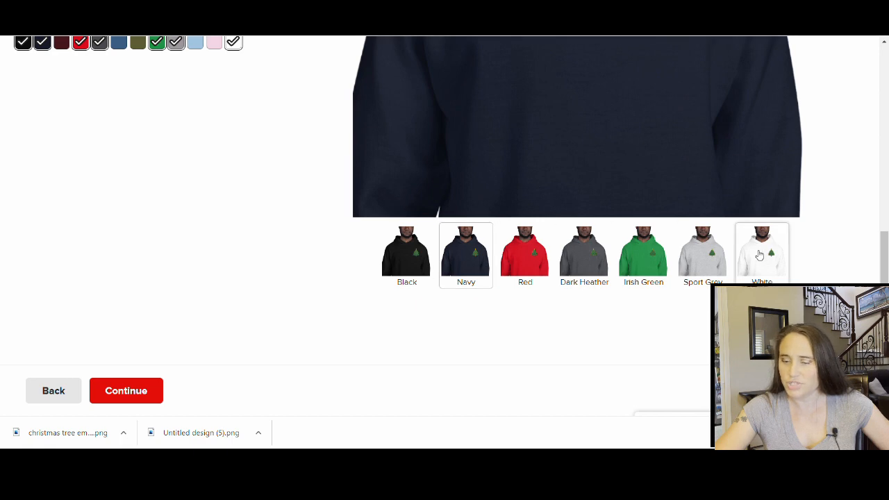
pyautogui.scroll(4, 759, 255)
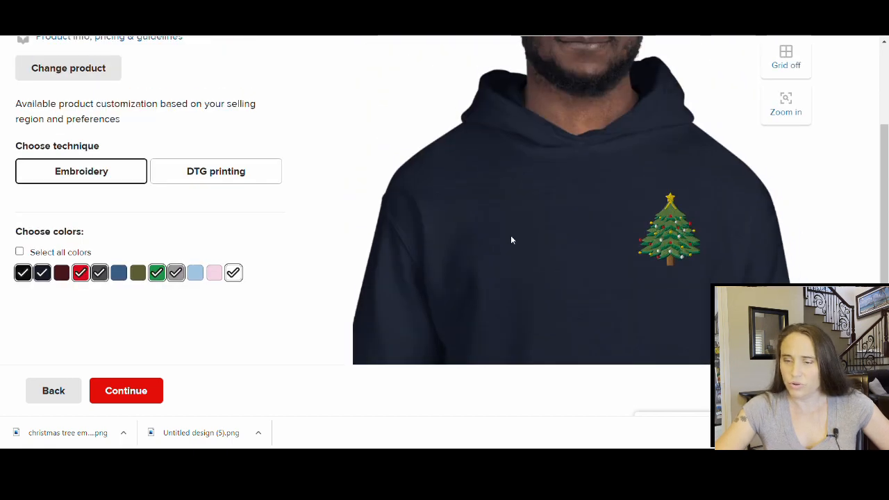
pyautogui.scroll(2, 511, 240)
pyautogui.scroll(-1, 589, 248)
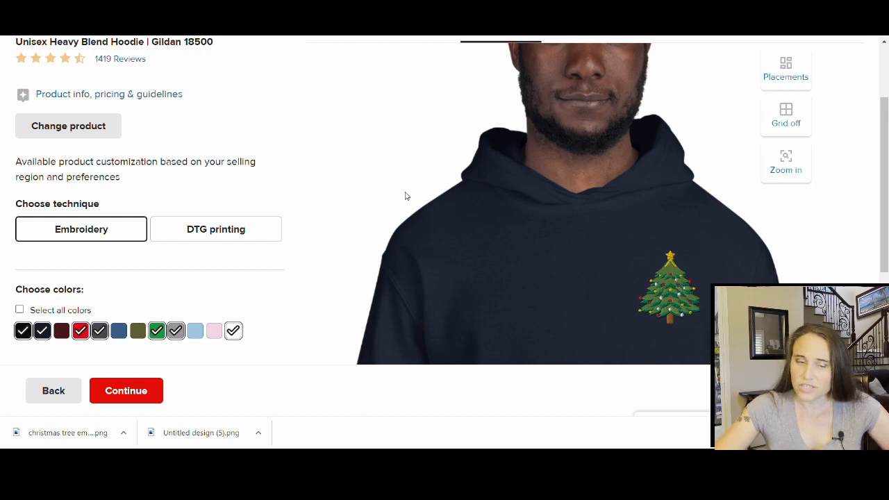
pyautogui.scroll(-2, 429, 172)
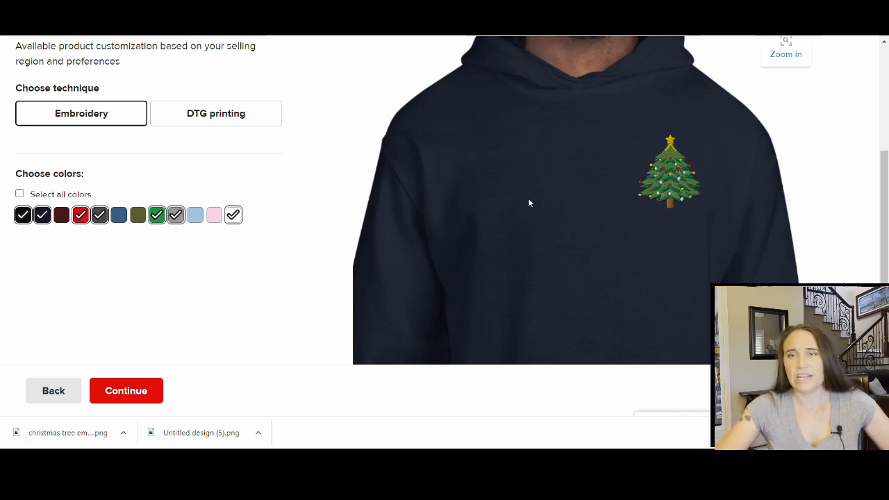
pyautogui.scroll(1, 642, 303)
pyautogui.scroll(2, 642, 301)
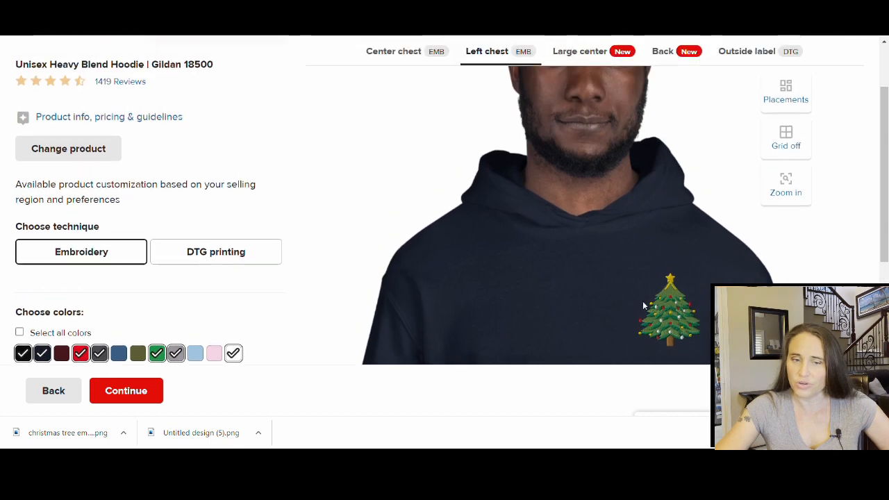
pyautogui.scroll(-1, 691, 236)
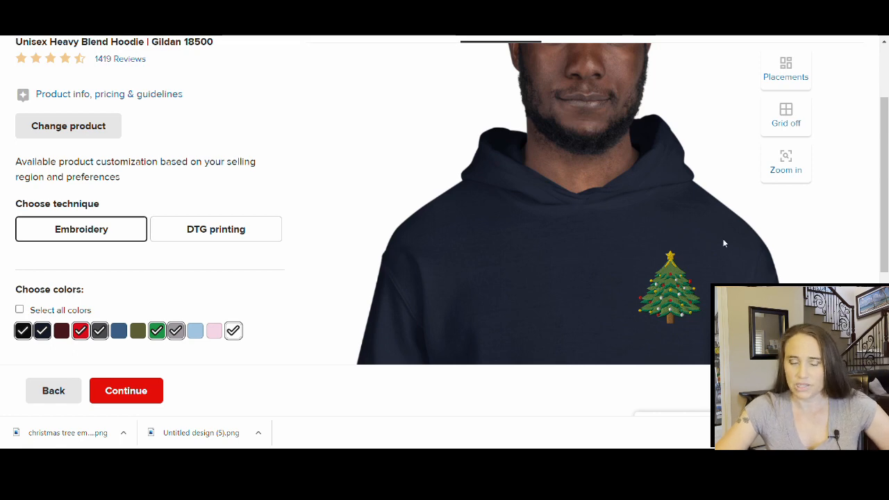
pyautogui.scroll(-1, 677, 280)
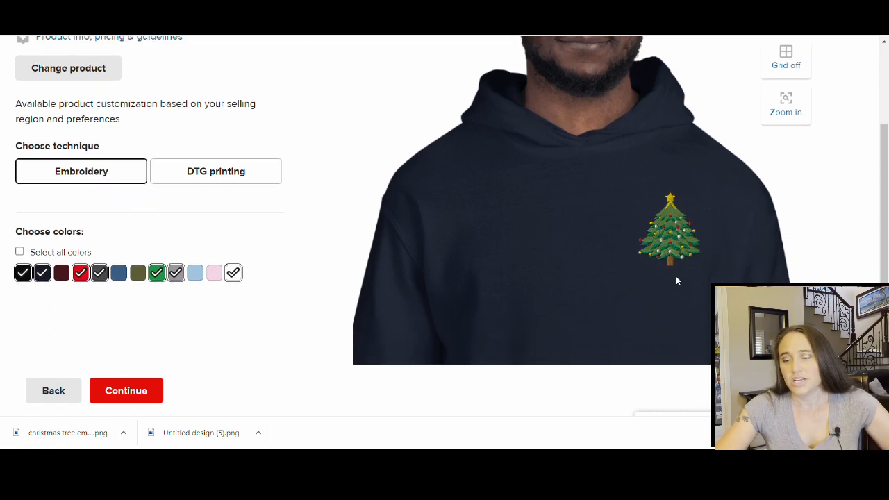